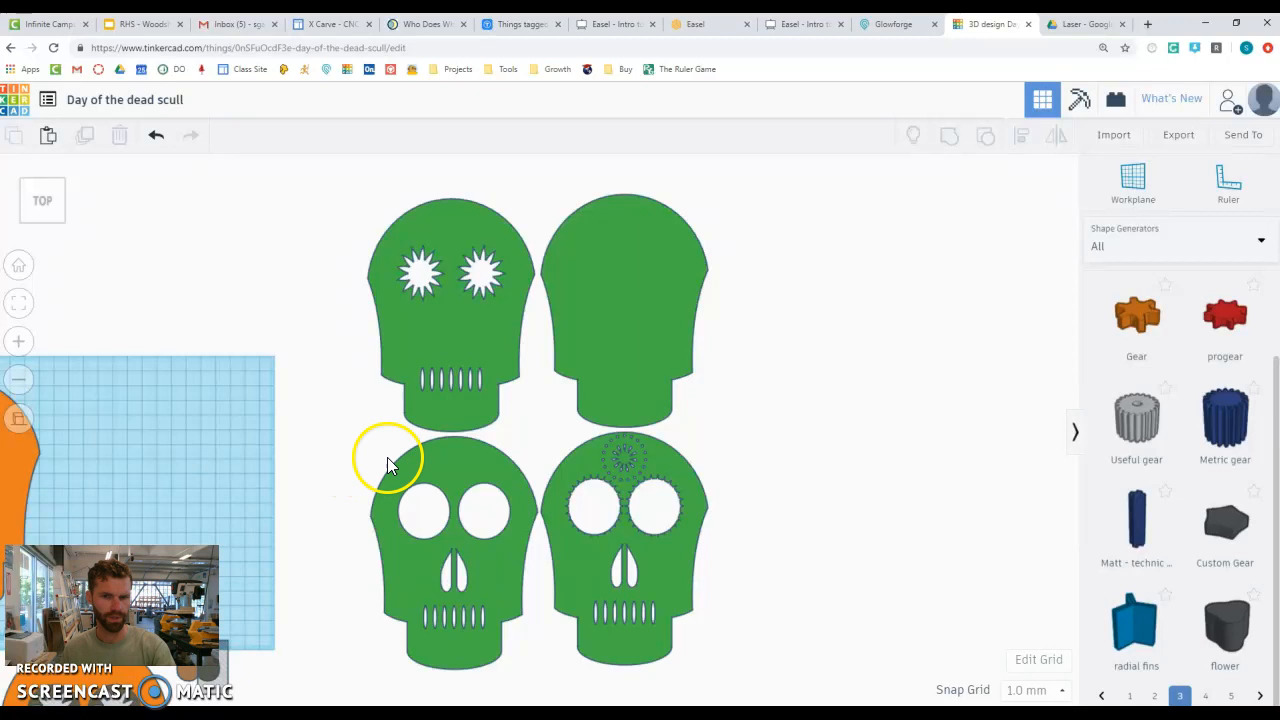
# - Examine the ungrouped cylinders, boxes and side hole ellipses that make up the first orange skull outline
pyautogui.click(19, 304)
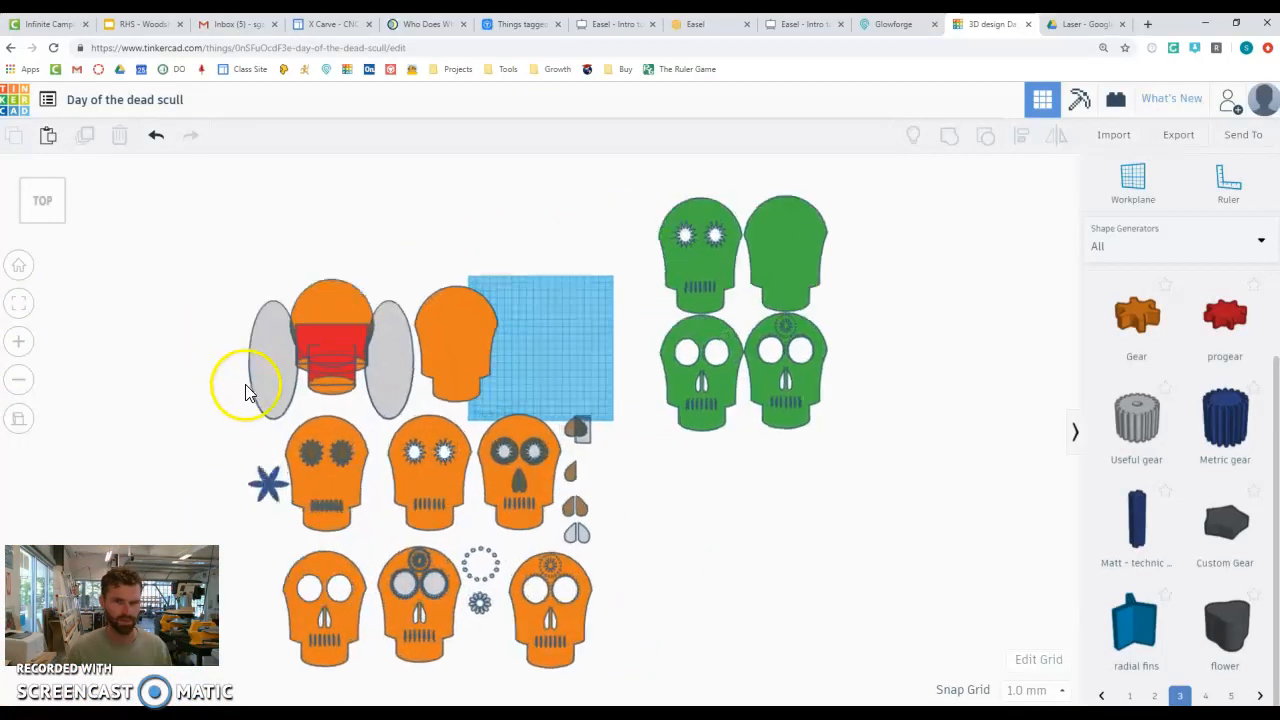
pyautogui.moveTo(180, 248); pyautogui.dragTo(398, 420)
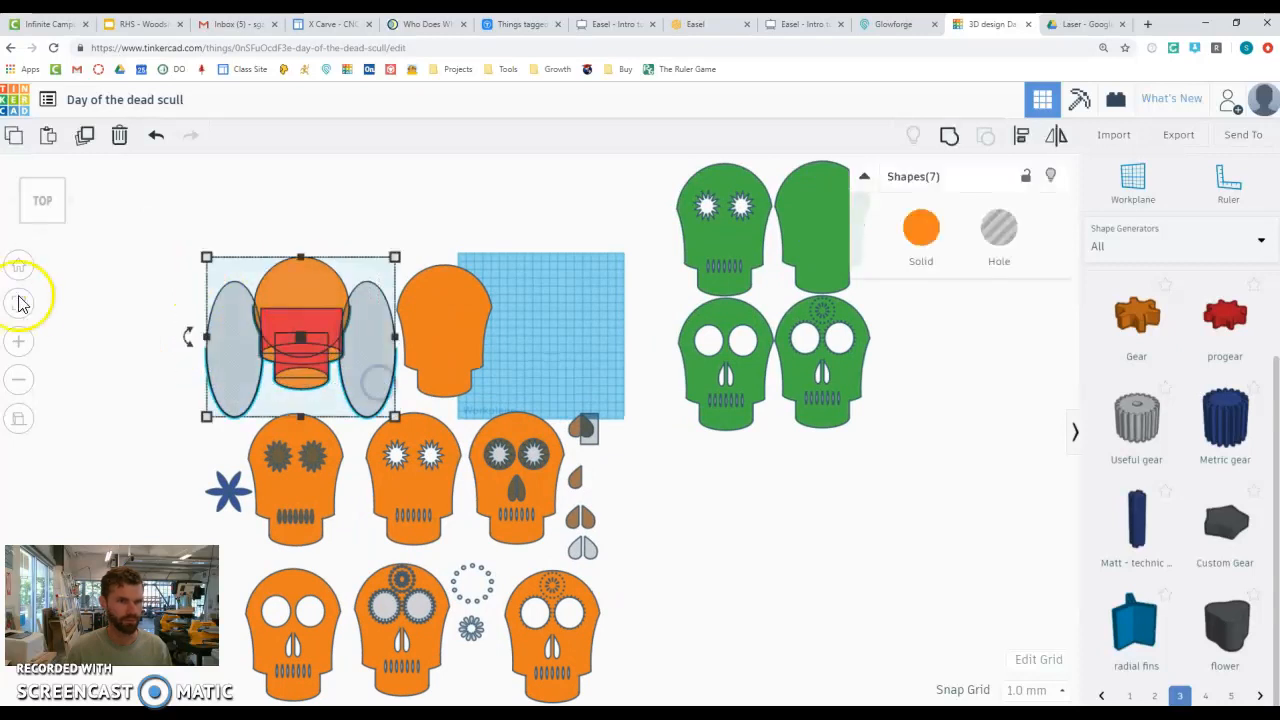
pyautogui.click(21, 306)
pyautogui.scroll(-3, 582, 448)
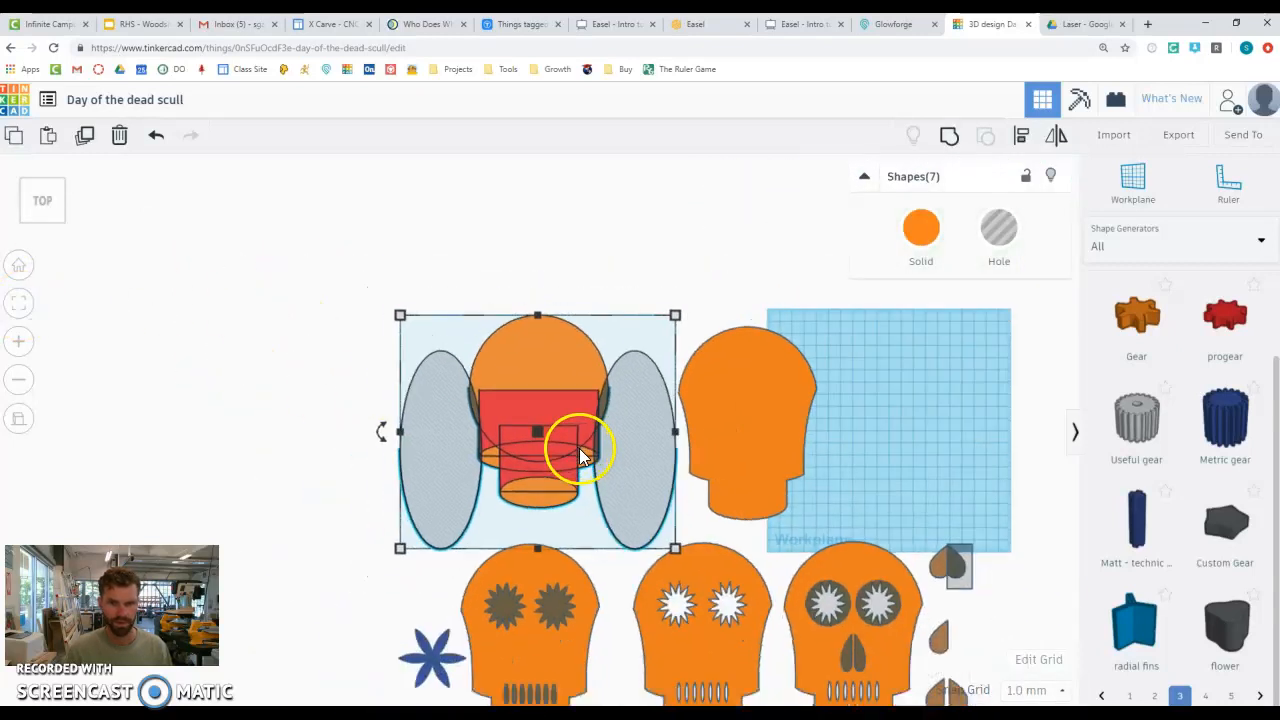
pyautogui.scroll(7, 577, 447)
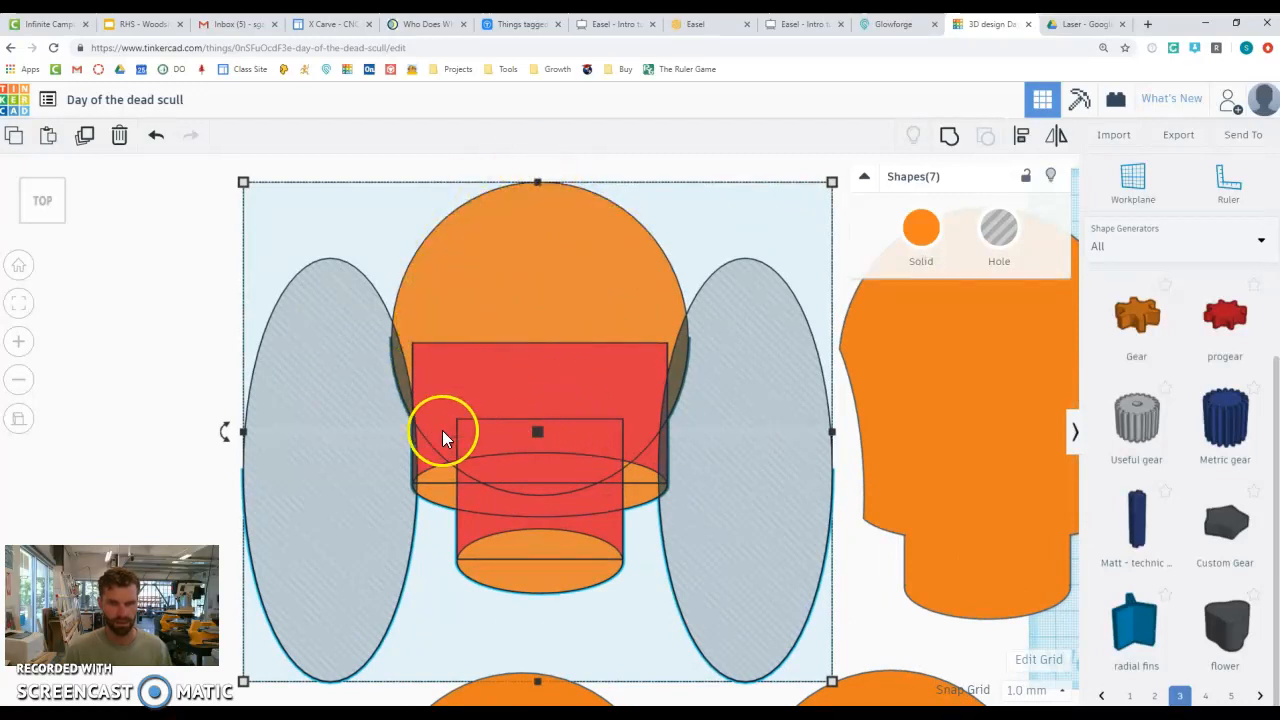
pyautogui.click(163, 393)
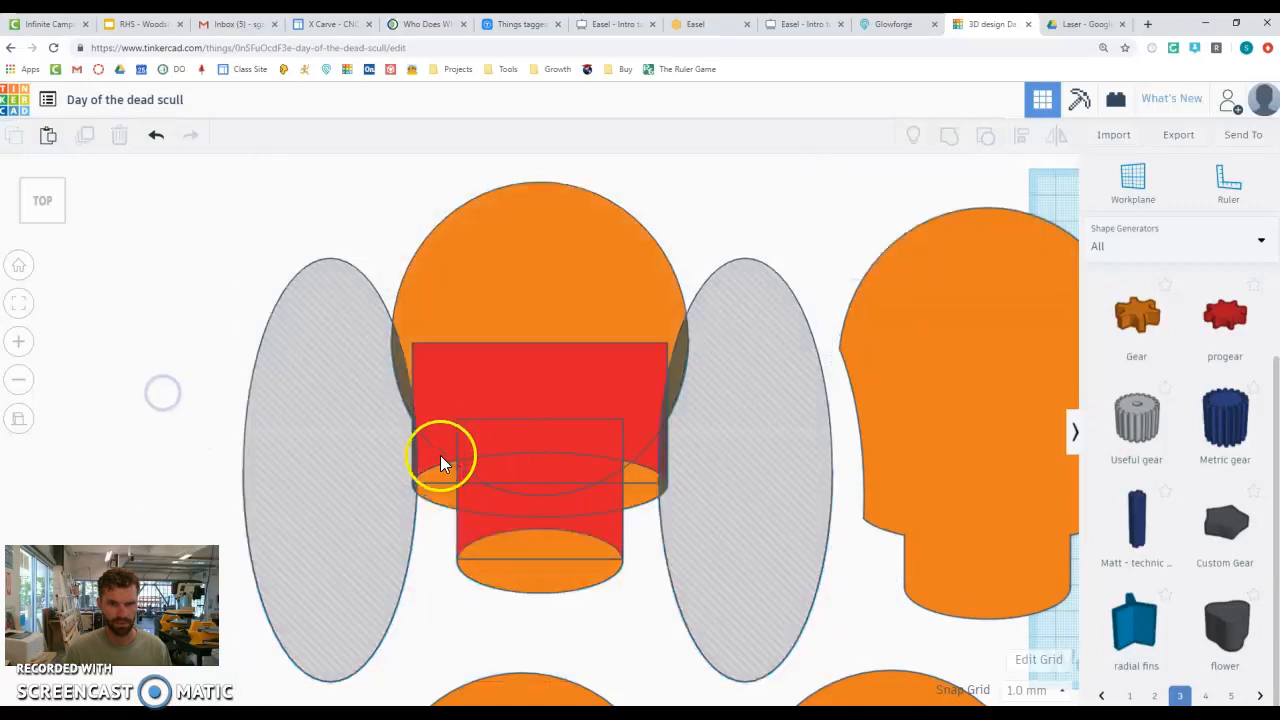
pyautogui.click(429, 457)
pyautogui.click(440, 492)
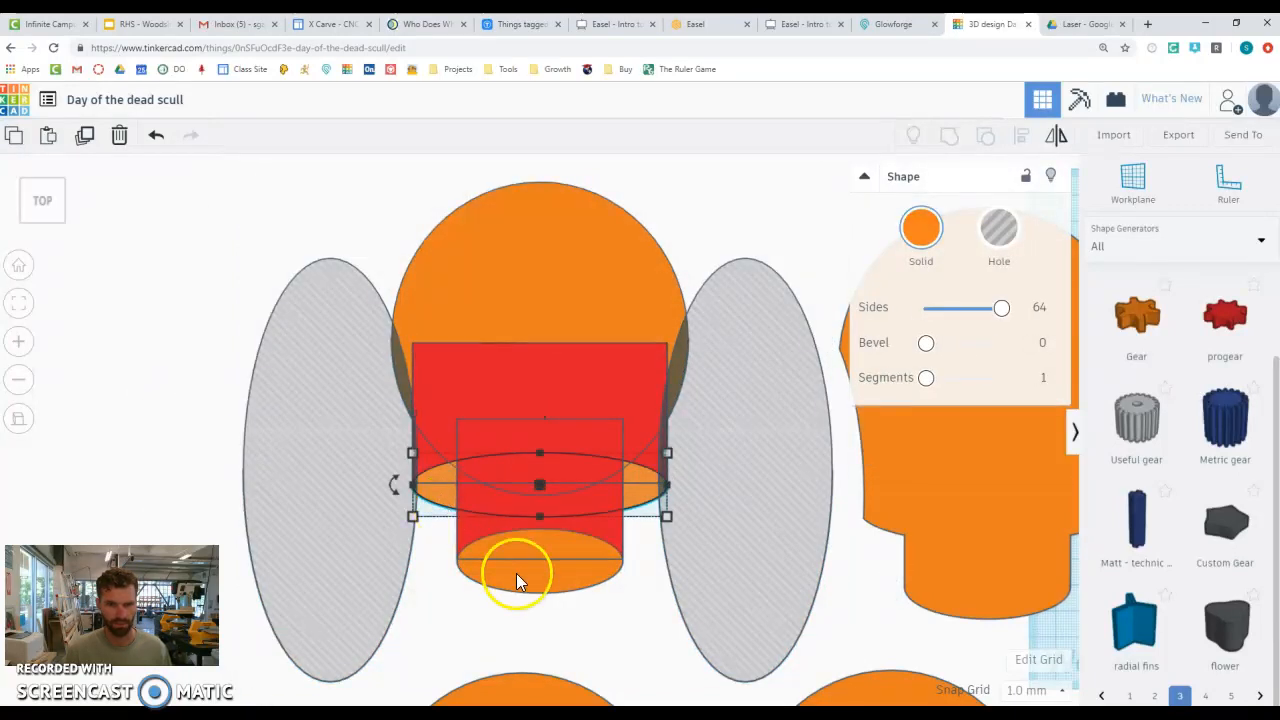
pyautogui.click(501, 578)
pyautogui.click(603, 626)
pyautogui.click(707, 462)
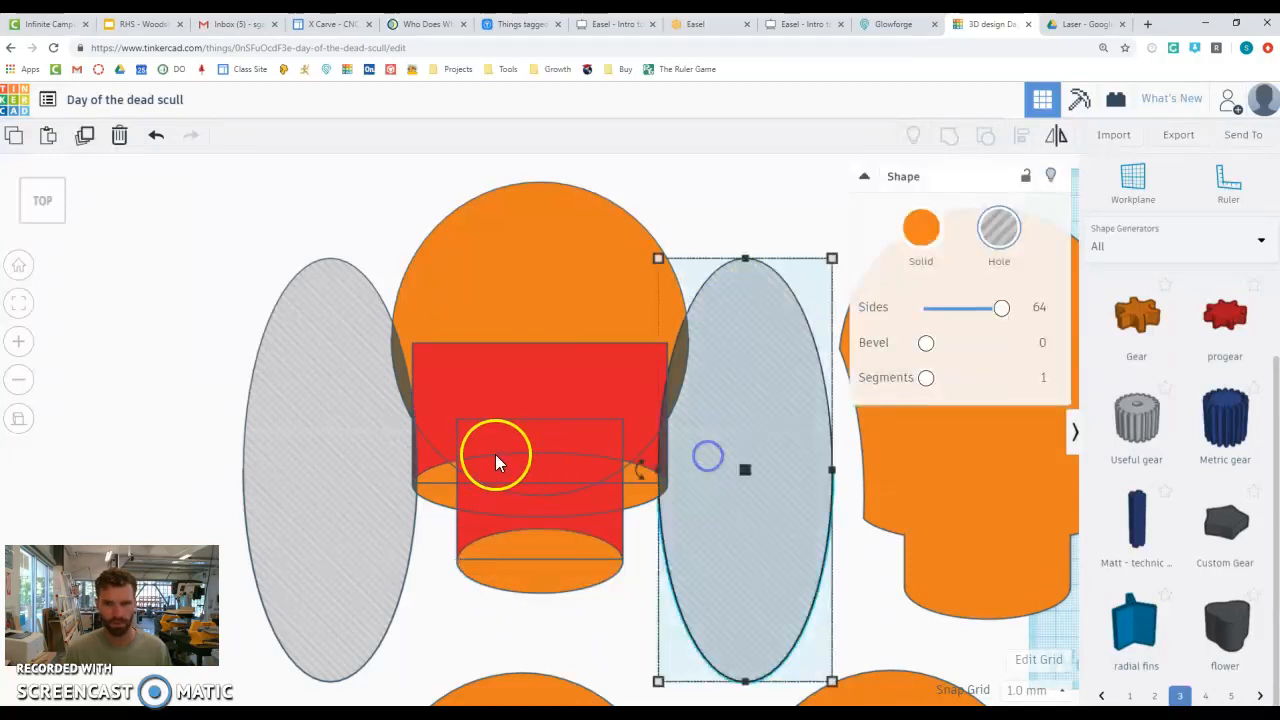
pyautogui.click(342, 472)
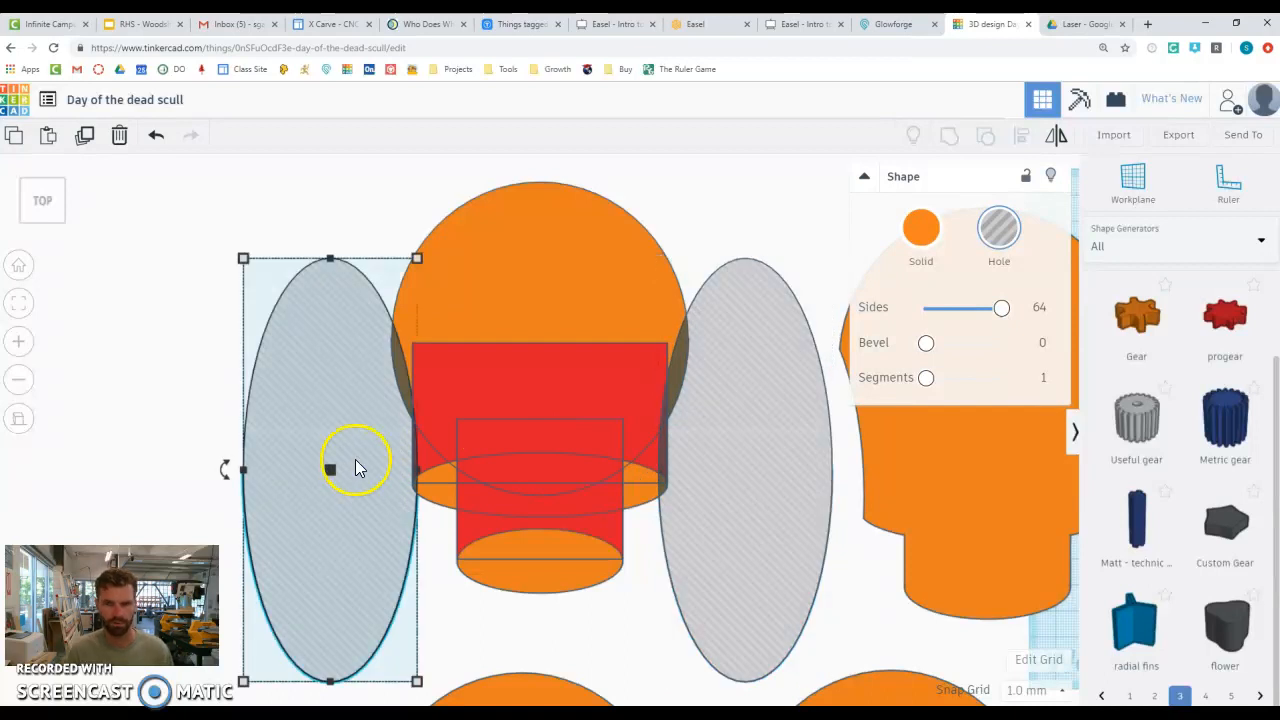
pyautogui.click(200, 361)
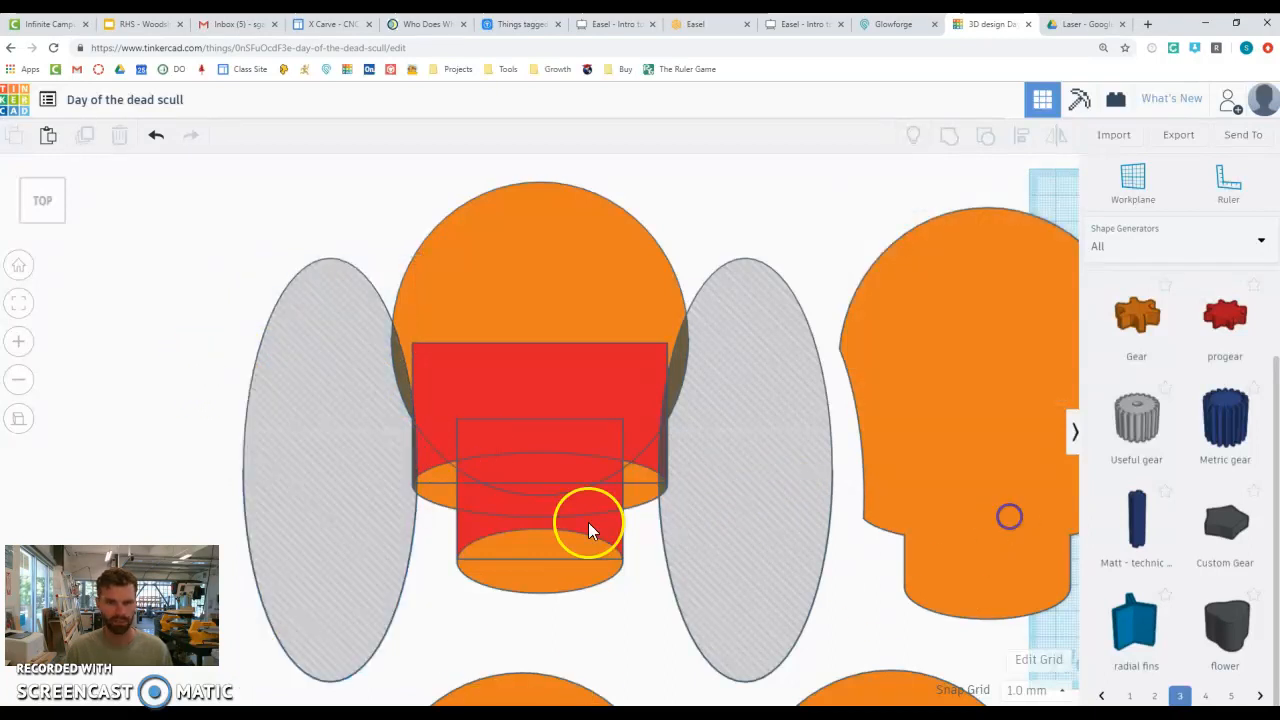
# - Compare the grouped plain orange skull outline with the ungrouped shapes next to it
pyautogui.click(1009, 517)
pyautogui.click(19, 303)
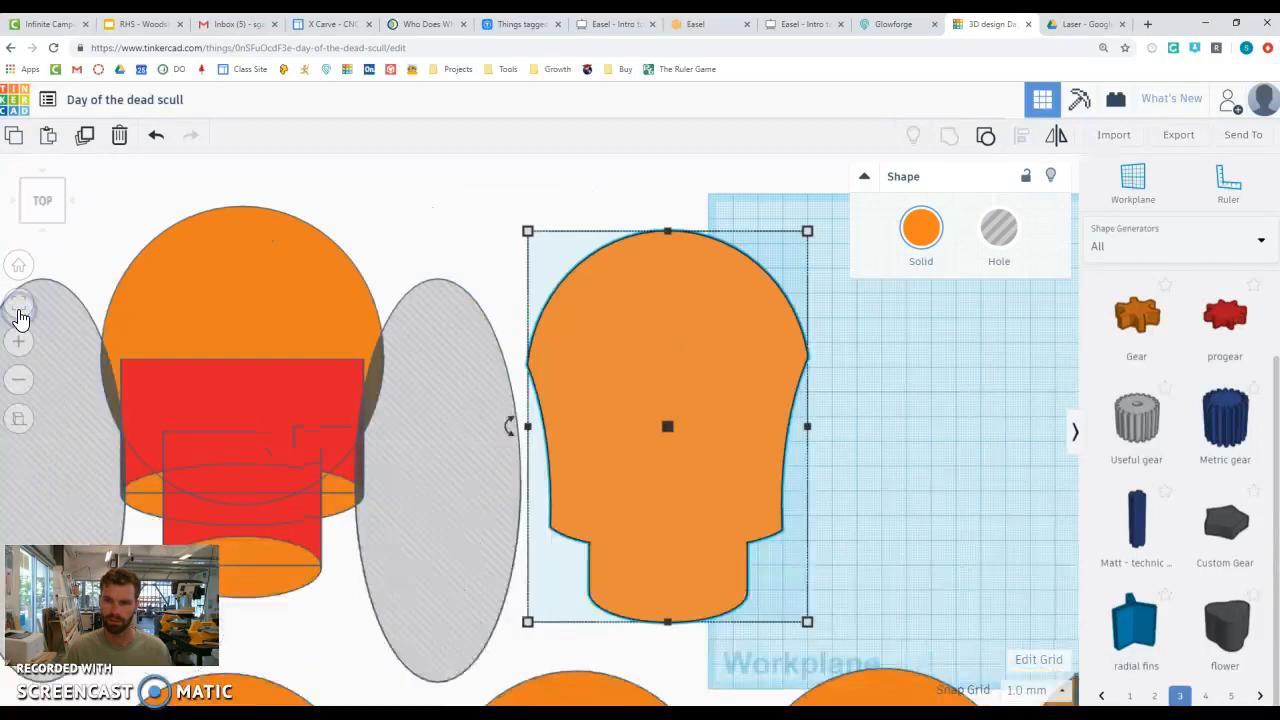
pyautogui.click(815, 525)
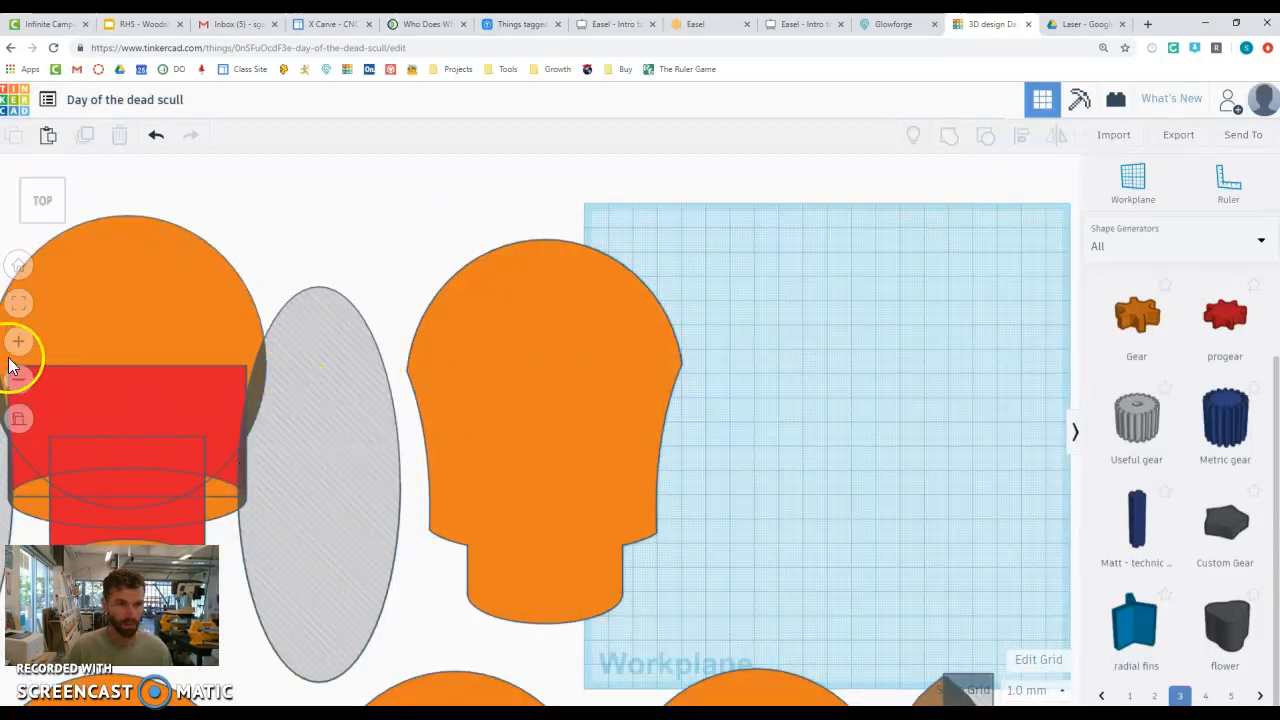
pyautogui.click(115, 330)
pyautogui.click(22, 307)
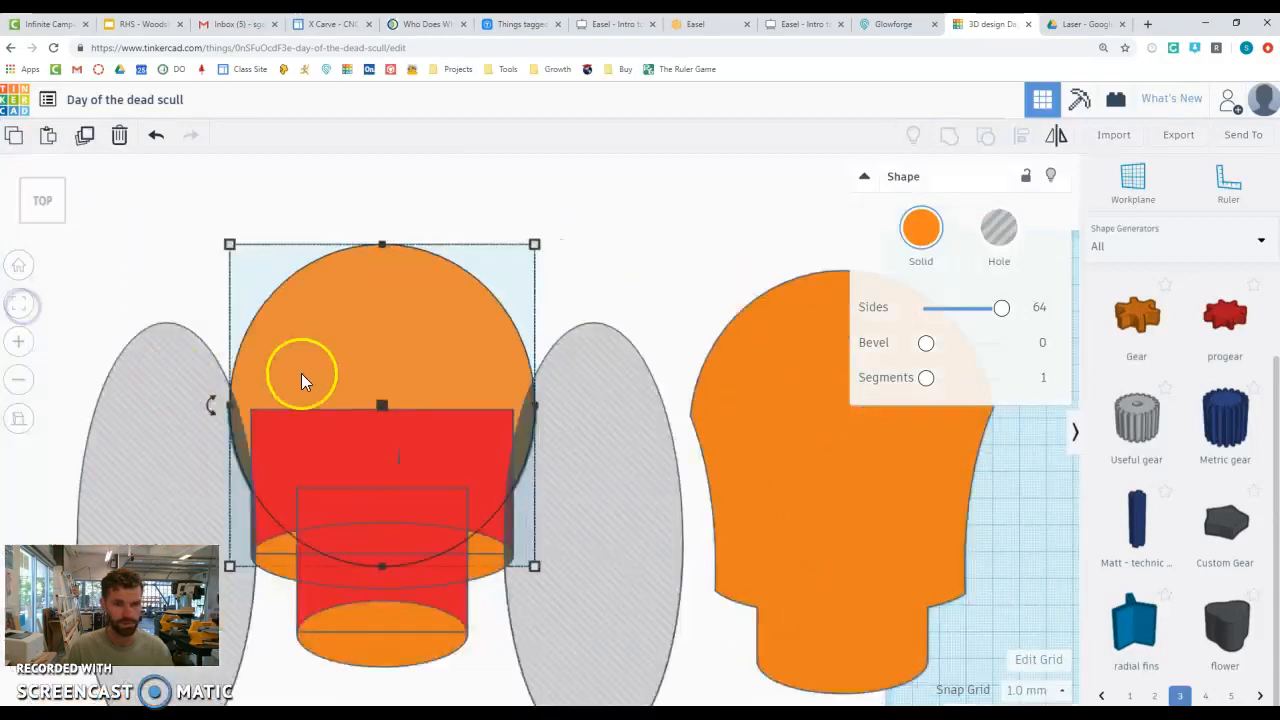
# - Group the seven overlapping solid and hole shapes into one skull outline, and undo the grouping
pyautogui.click(280, 256)
pyautogui.moveTo(288, 234); pyautogui.dragTo(756, 672)
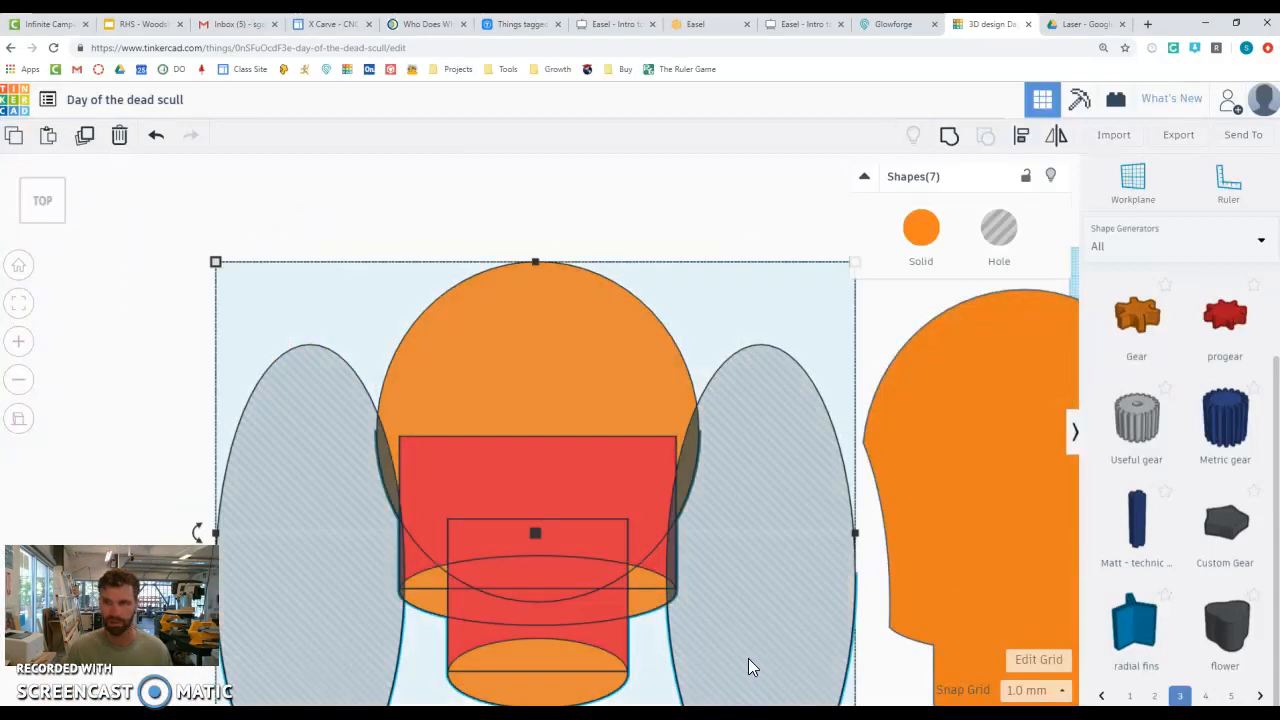
pyautogui.click(949, 135)
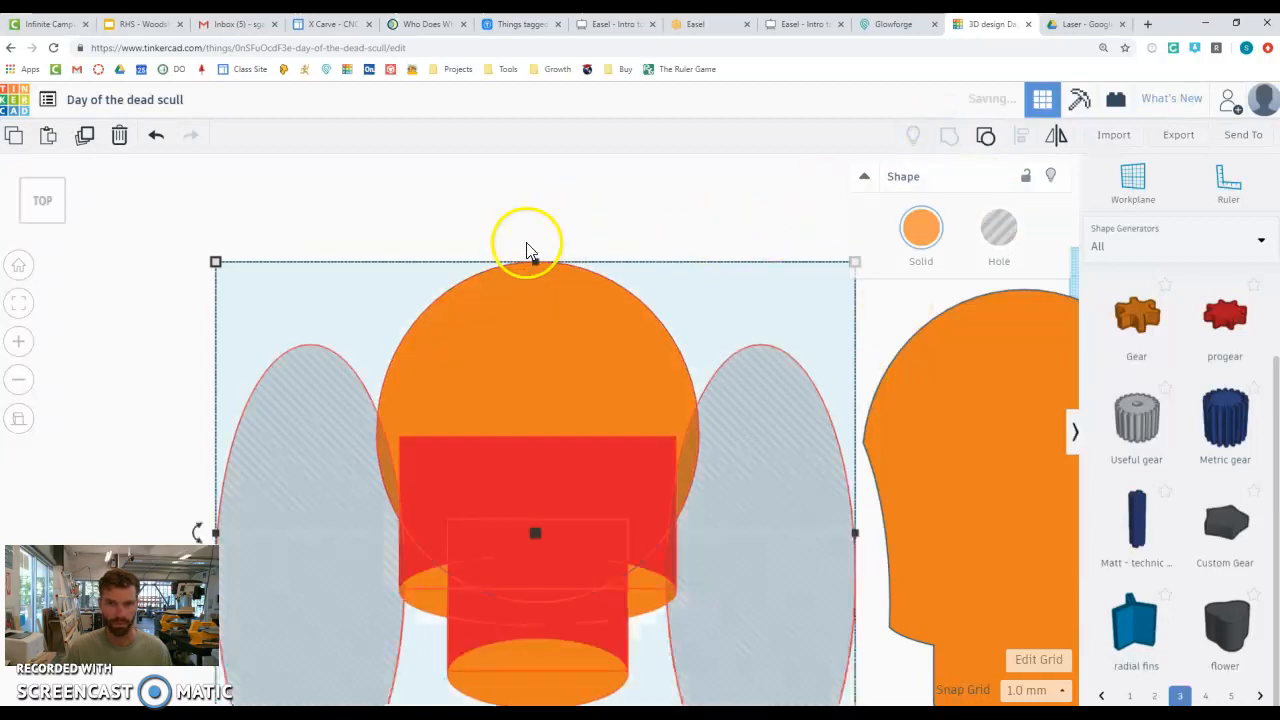
pyautogui.click(233, 348)
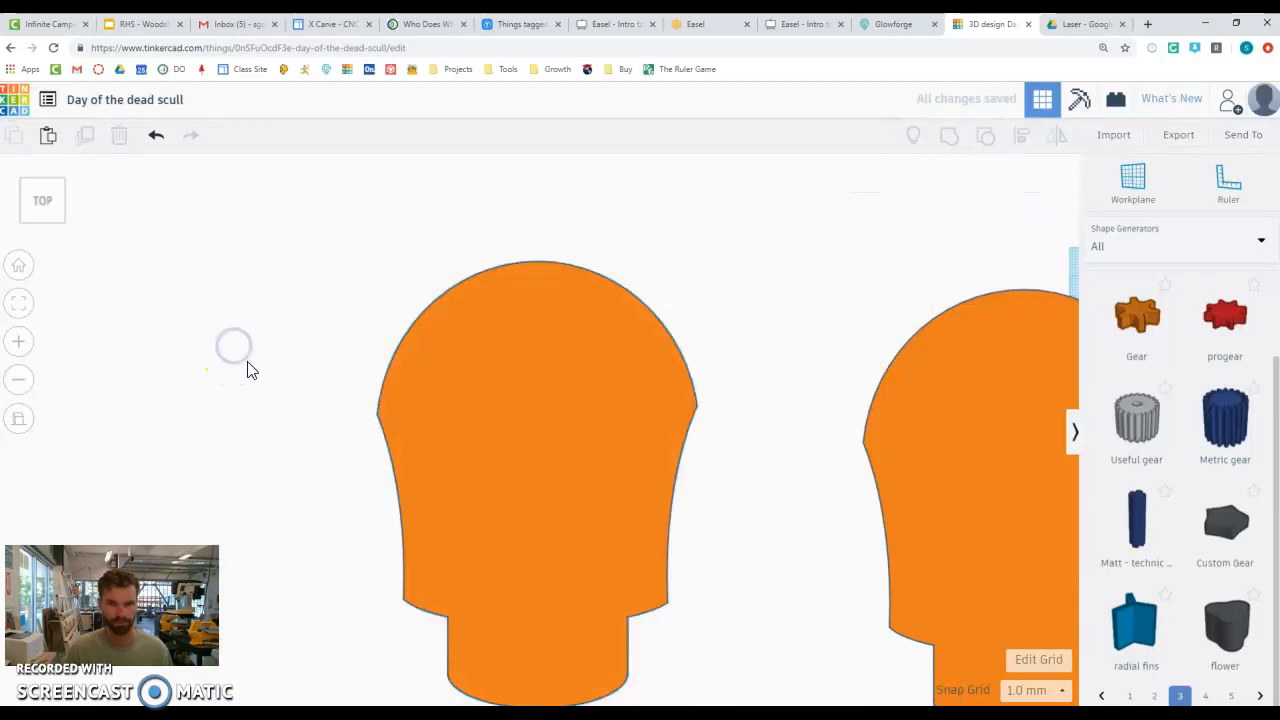
pyautogui.click(156, 135)
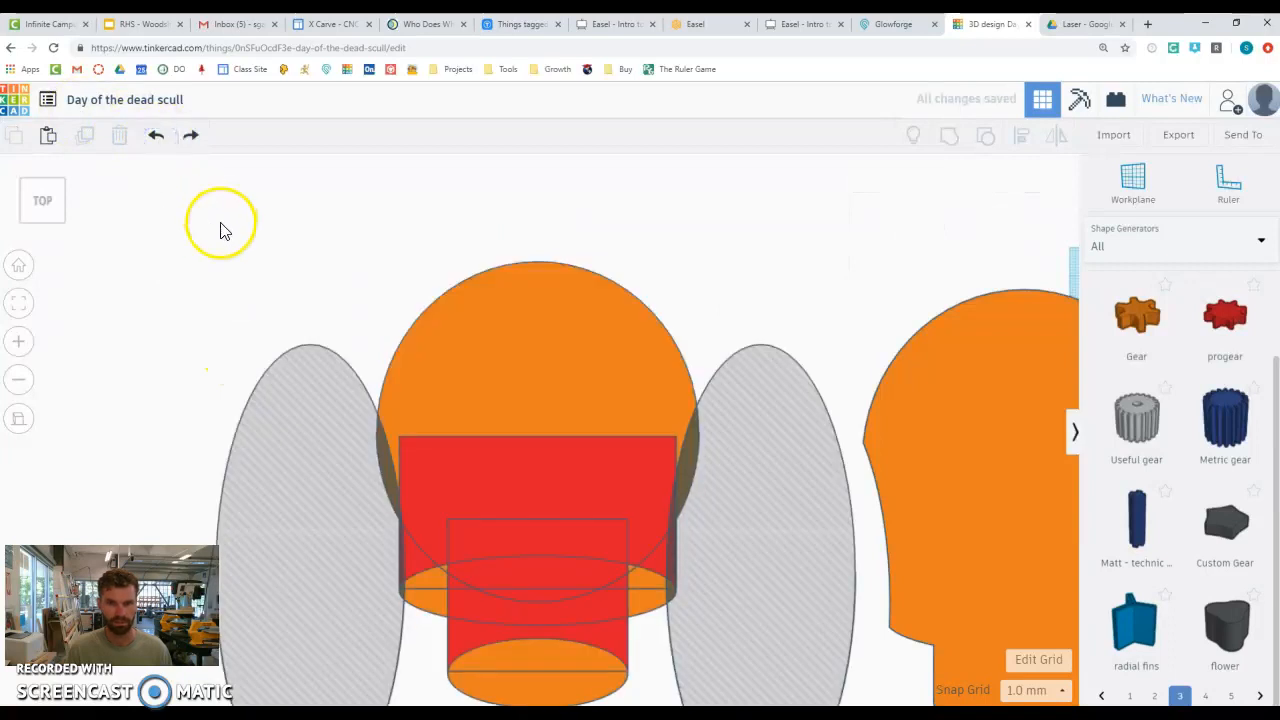
# - Examine the first skull in the second row, with its ungrouped flower-shaped eye holes, teeth holes and blue flower
pyautogui.click(22, 308)
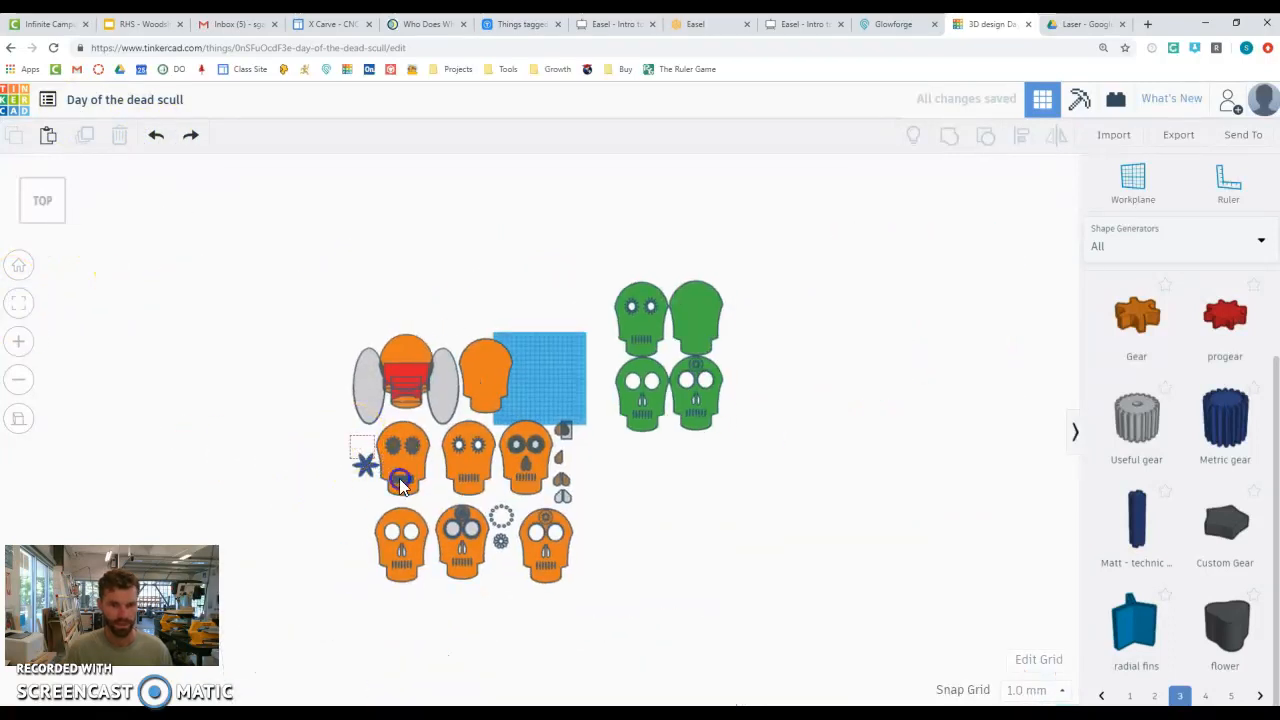
pyautogui.click(428, 500)
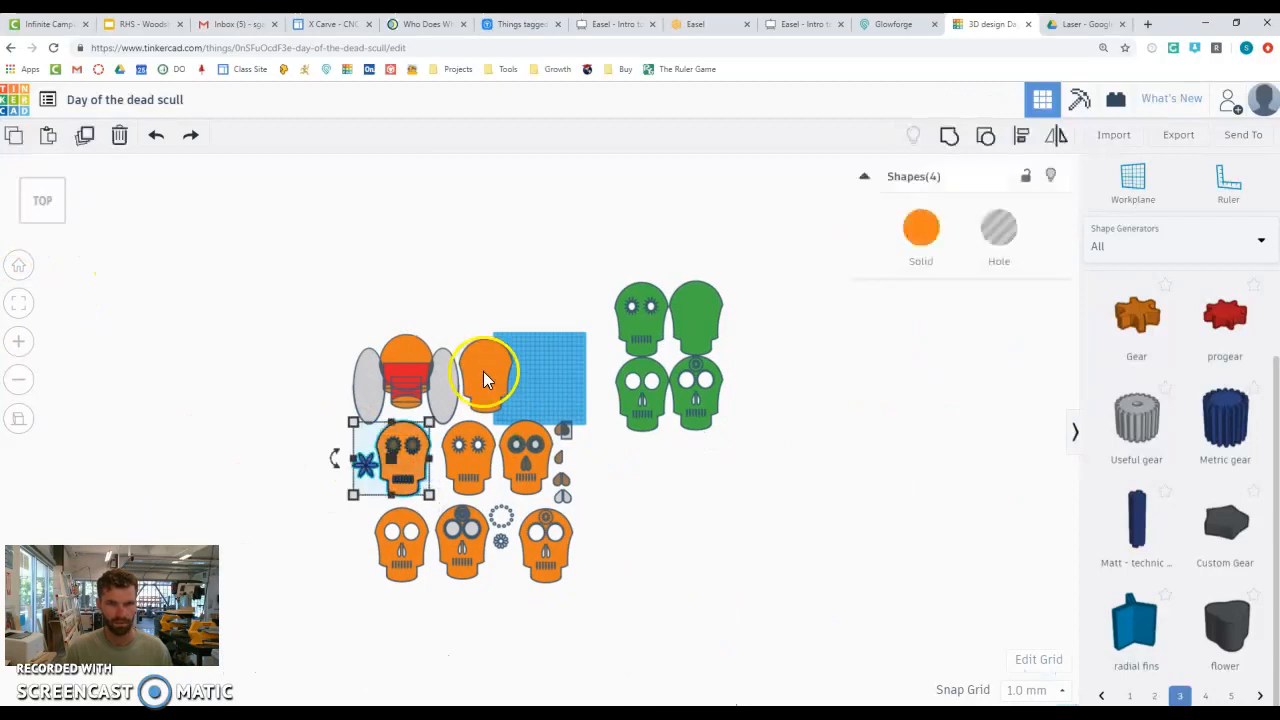
pyautogui.click(483, 373)
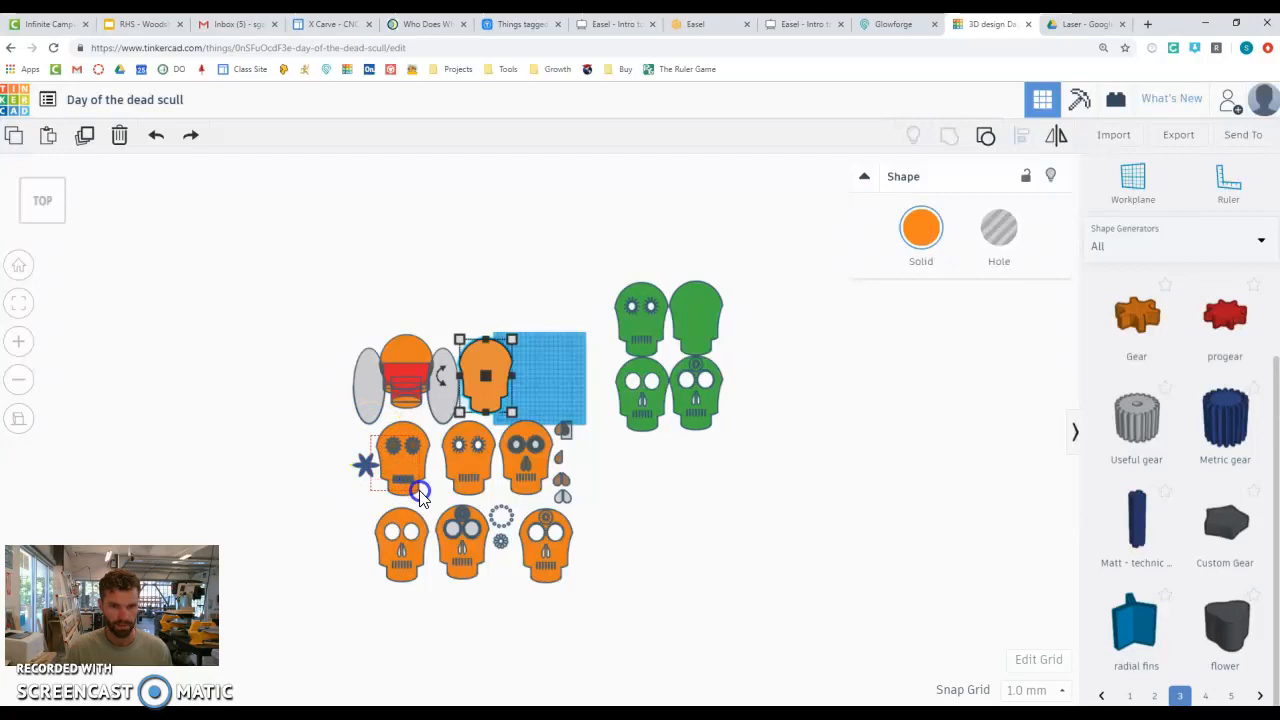
pyautogui.moveTo(419, 491); pyautogui.dragTo(420, 492)
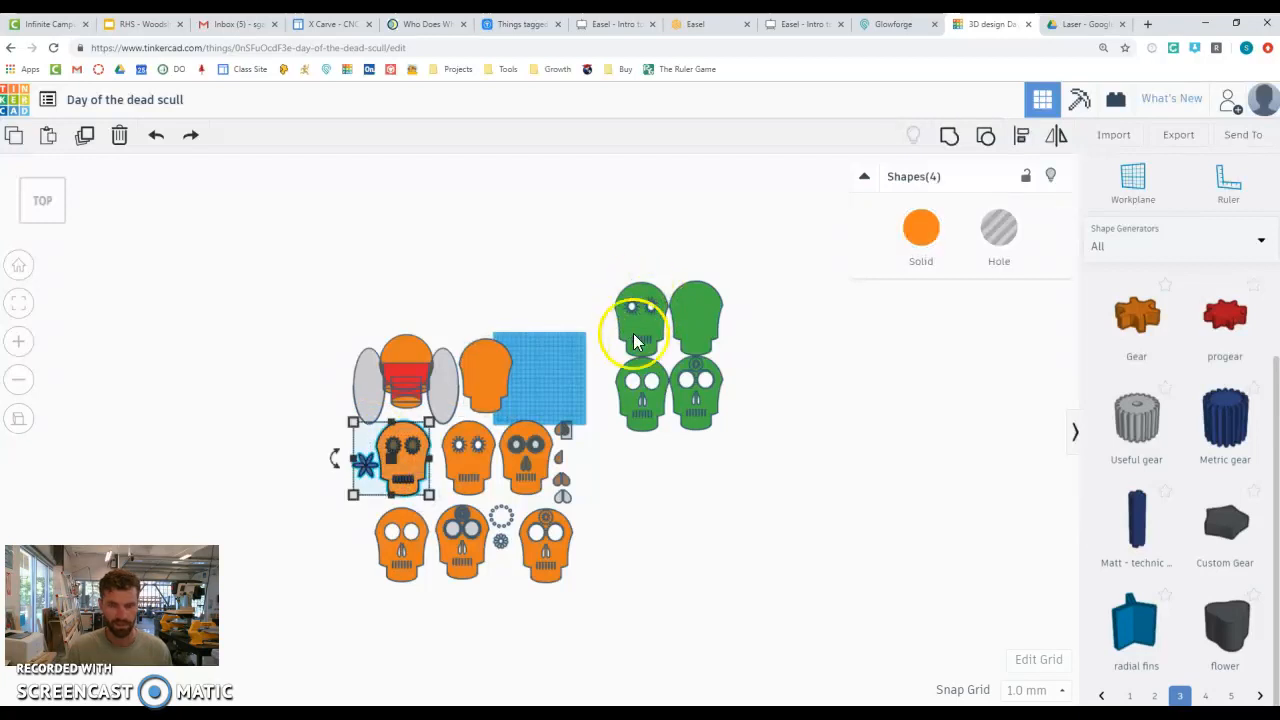
pyautogui.click(20, 306)
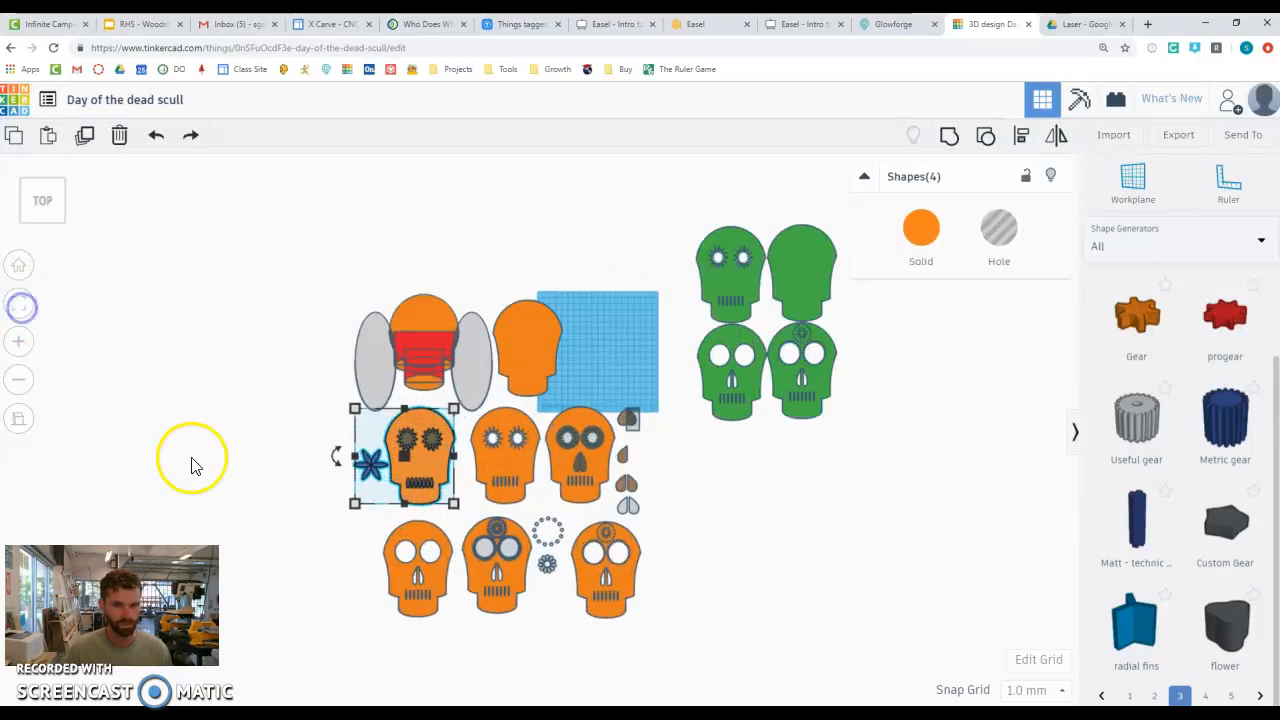
pyautogui.scroll(5, 621, 506)
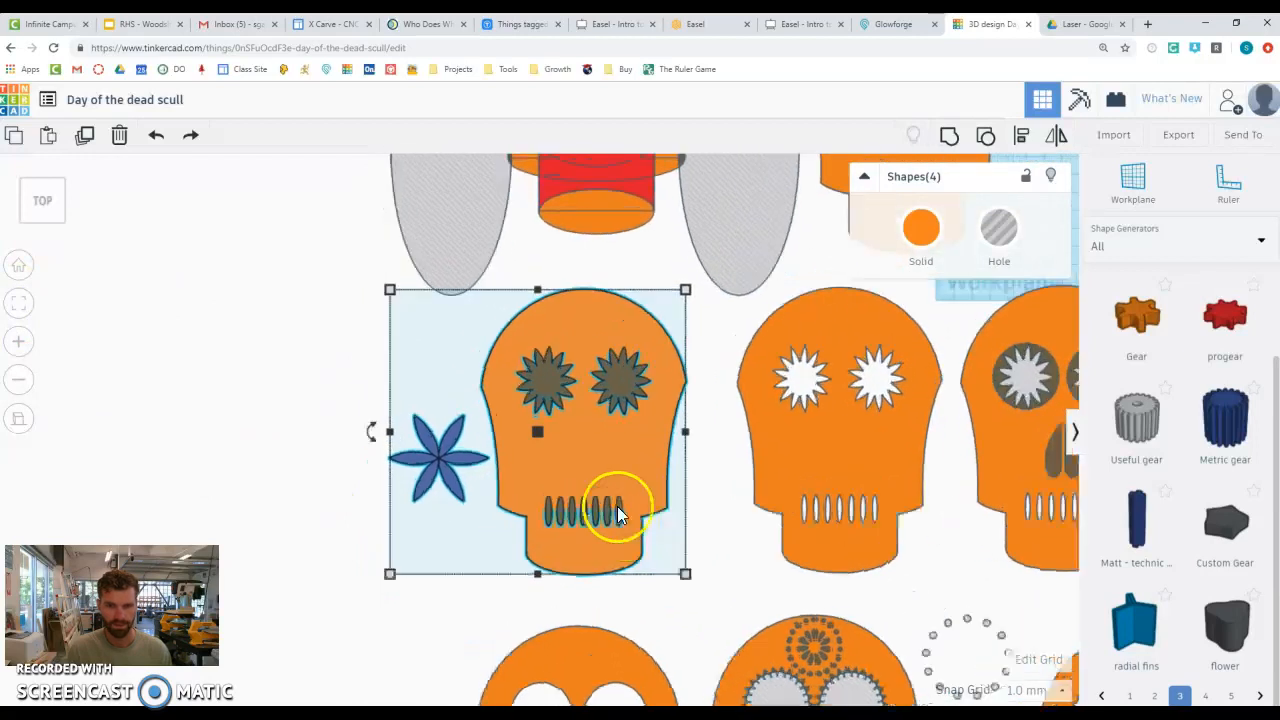
pyautogui.click(228, 399)
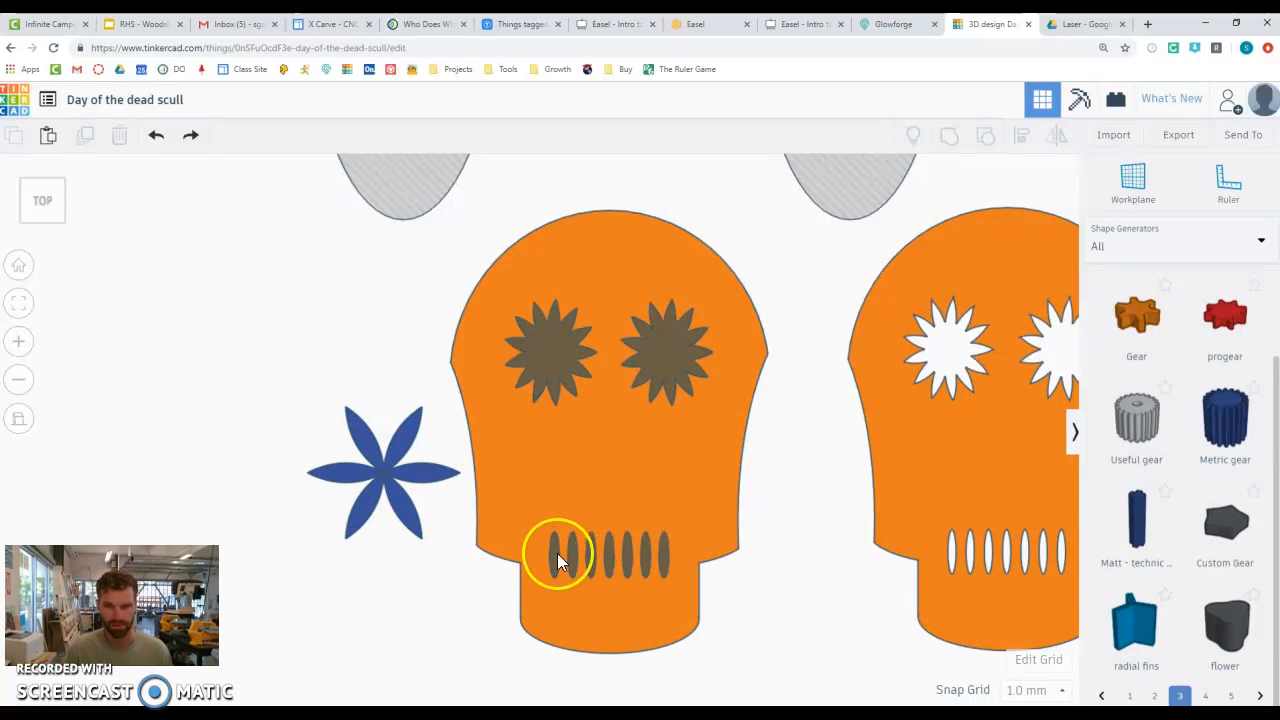
# - Inspect the blue Sun flower shape's settings and browse the third page of all shape generators
pyautogui.click(405, 434)
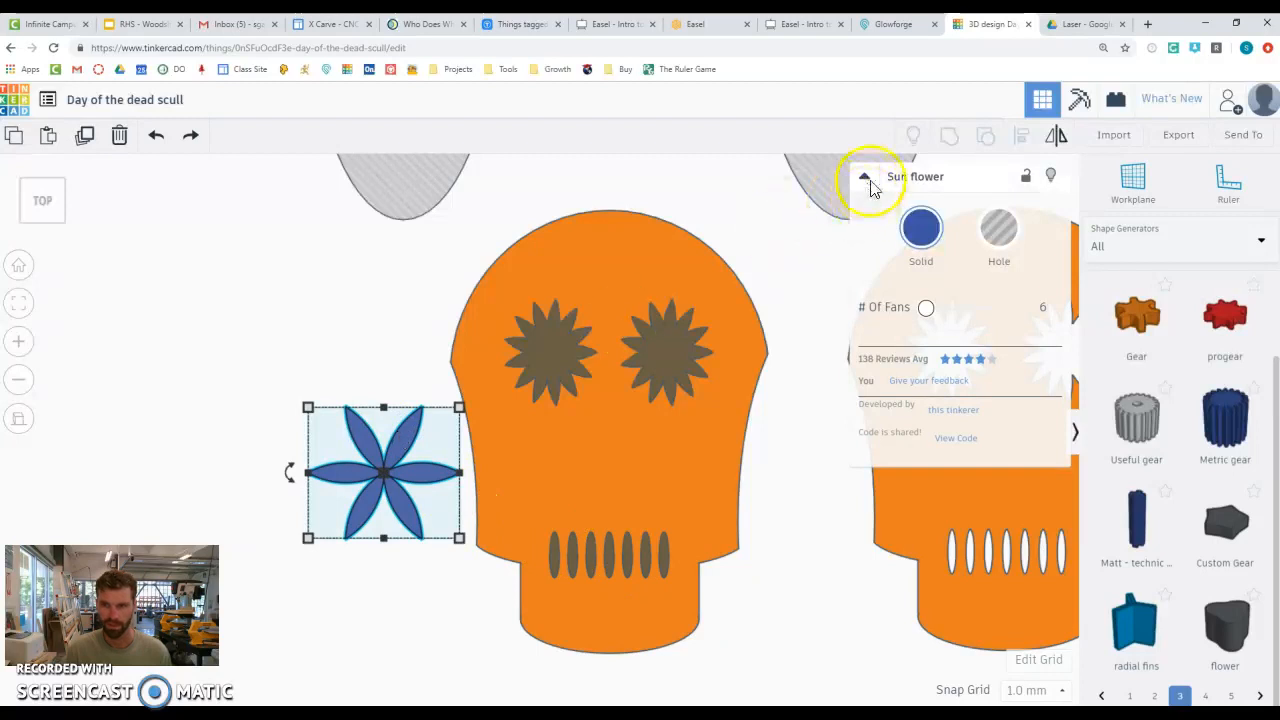
pyautogui.click(1168, 242)
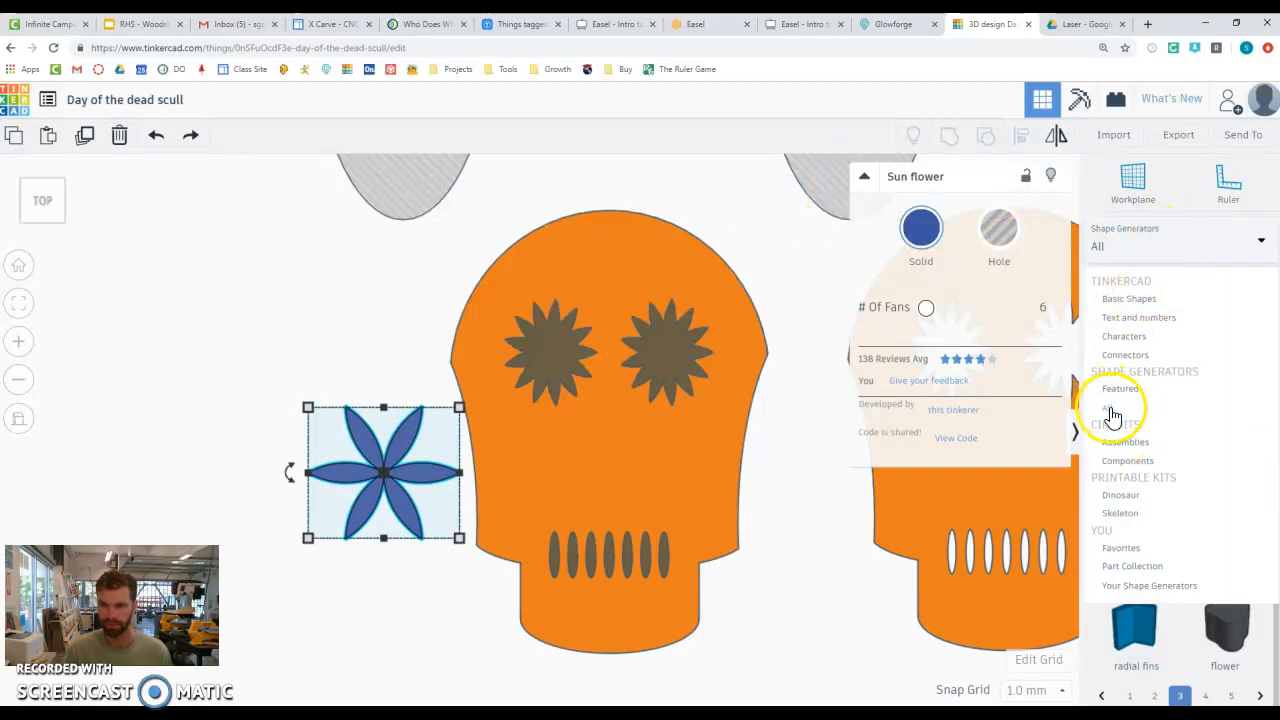
pyautogui.click(335, 345)
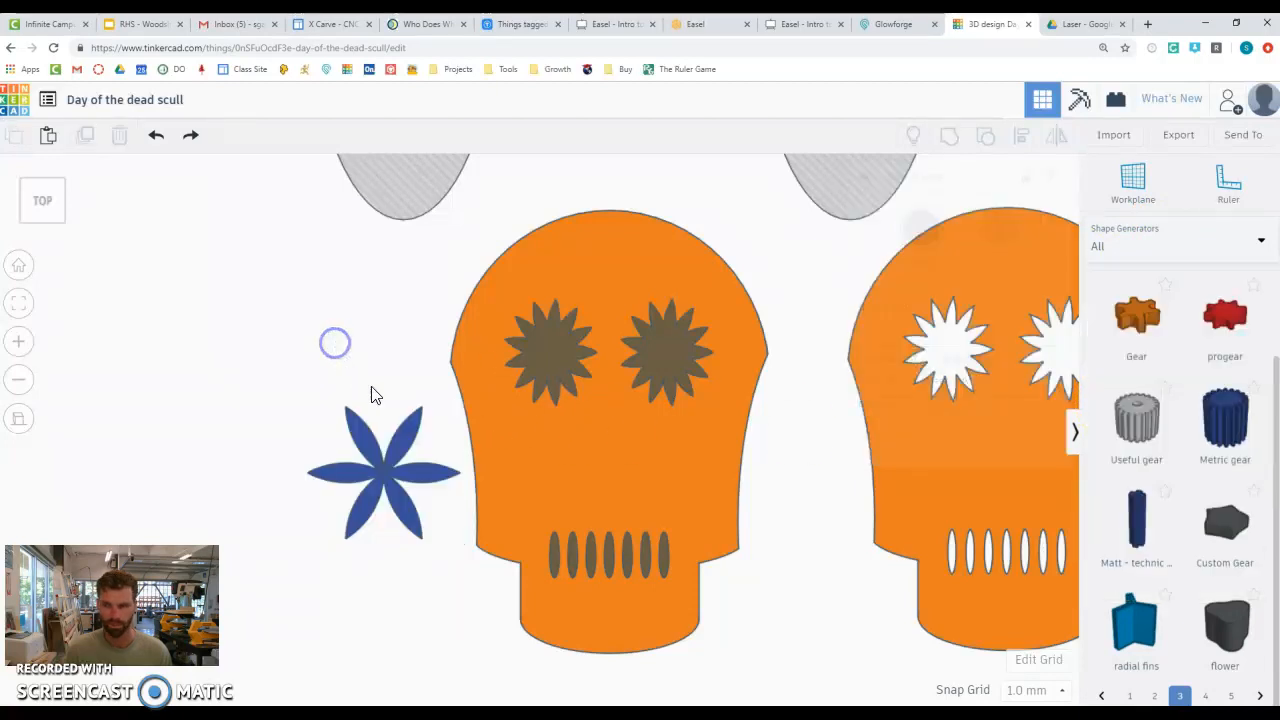
pyautogui.scroll(2, 1205, 520)
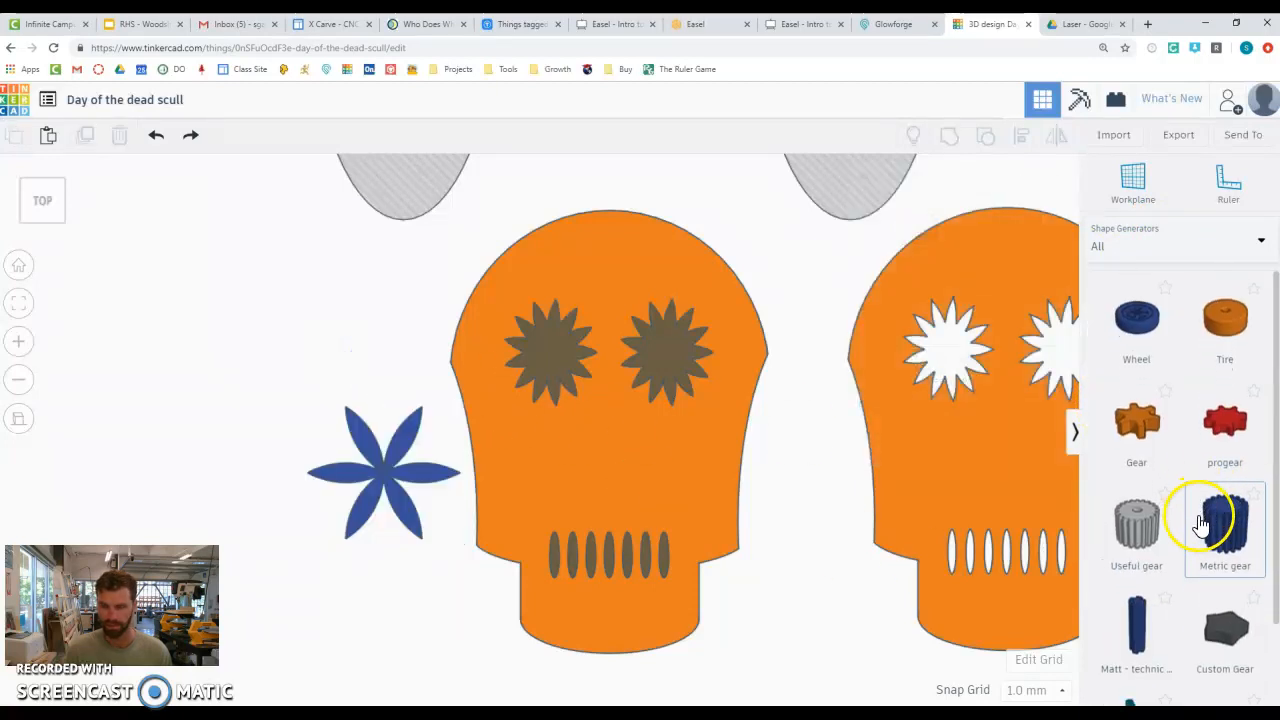
pyautogui.scroll(-2, 1209, 514)
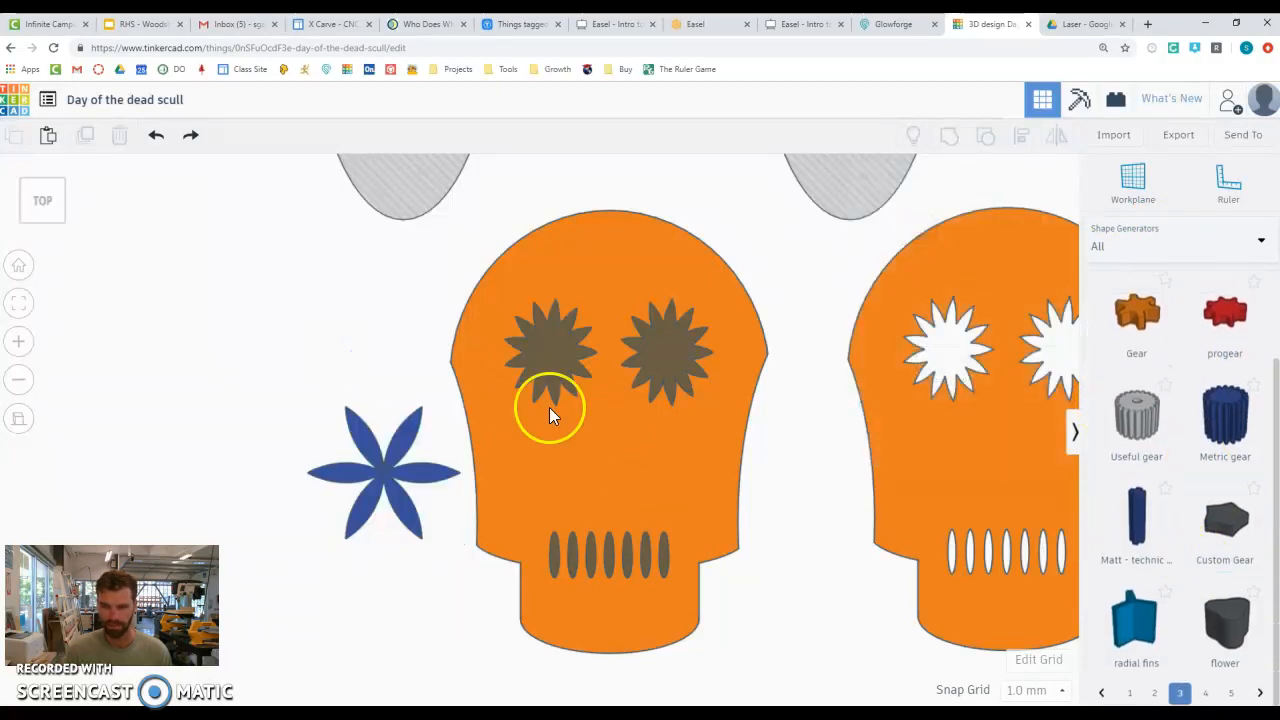
# - Set the blue Sun flower's number of fans to 18 and turn it into a hole
pyautogui.click(372, 458)
pyautogui.moveTo(929, 312); pyautogui.dragTo(957, 312)
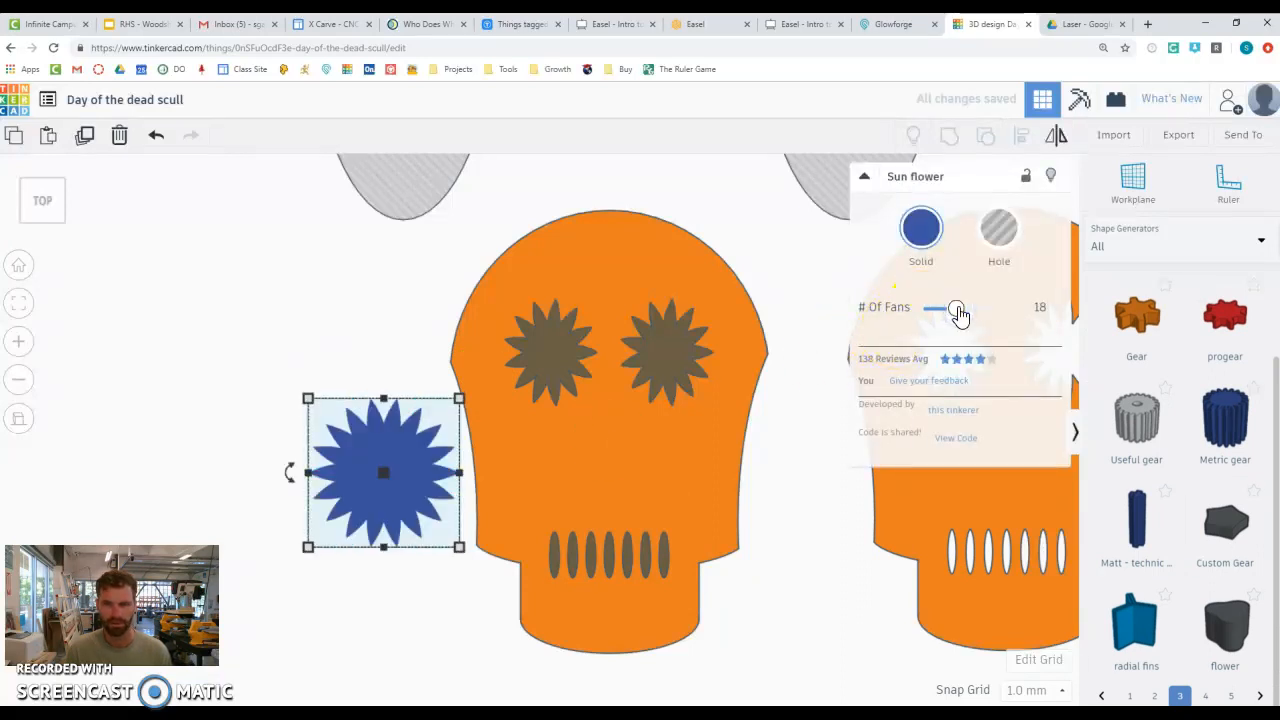
pyautogui.click(994, 236)
pyautogui.click(323, 332)
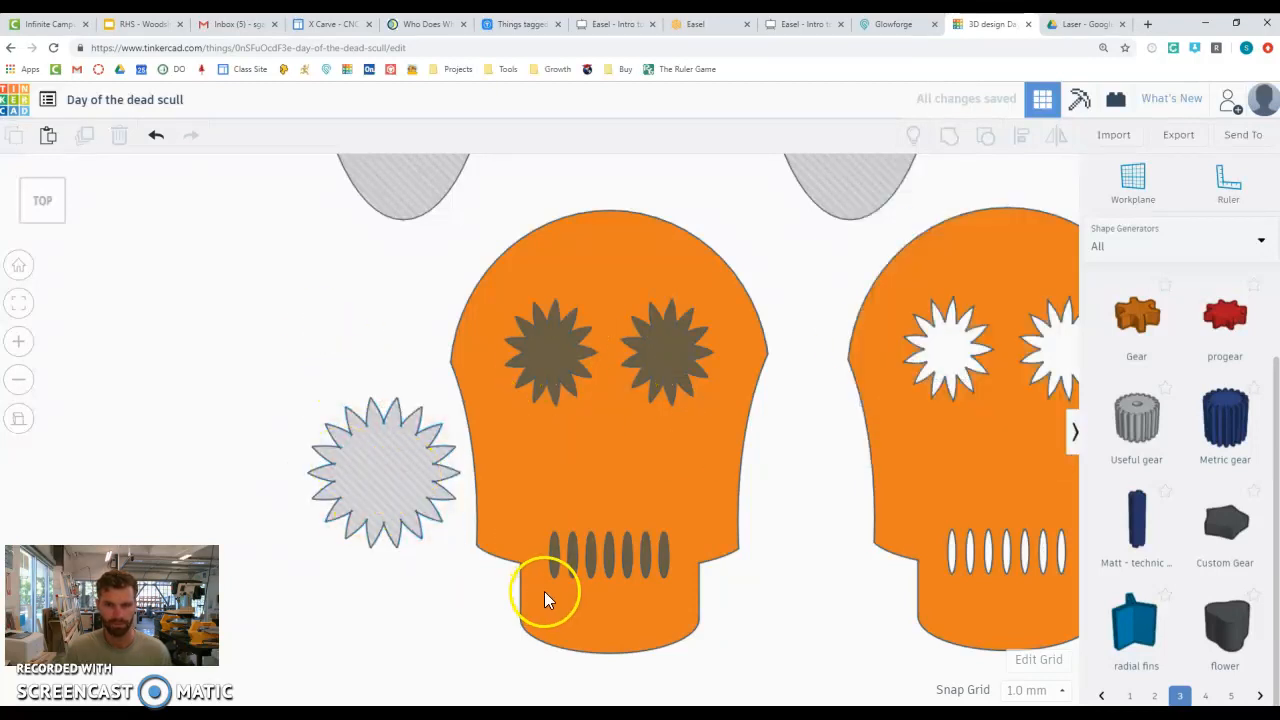
# - Examine the middle skull of the second row, with its flower-shaped eyes and teeth cut through
pyautogui.moveTo(809, 298); pyautogui.dragTo(1002, 470)
pyautogui.click(18, 303)
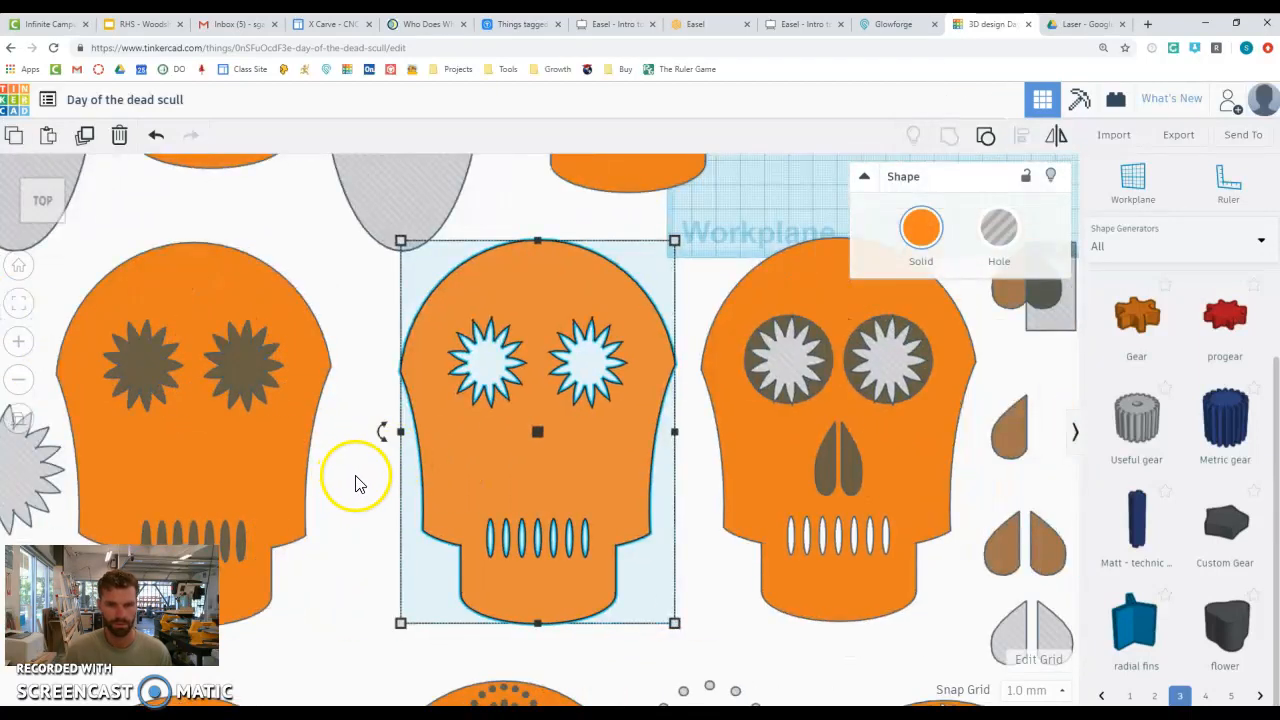
pyautogui.click(354, 477)
pyautogui.scroll(2, 520, 437)
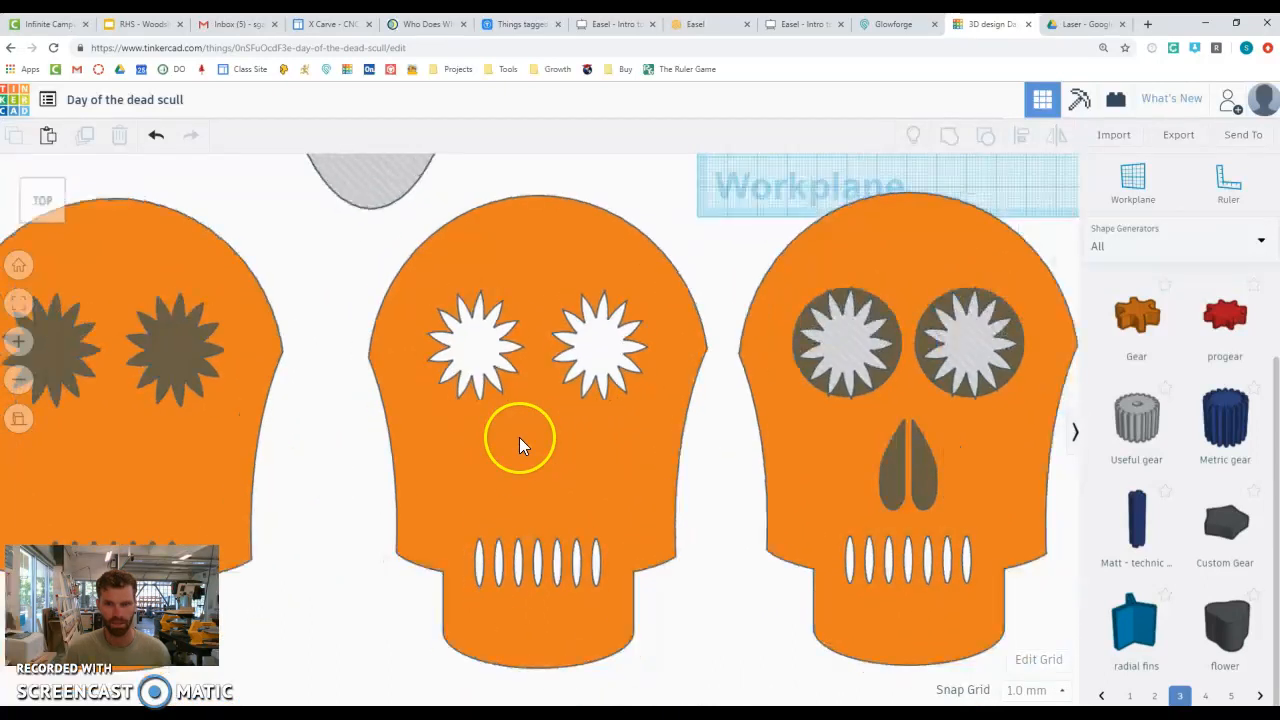
# - Examine the third skull in the second row, with its round and flower-shaped eye holes, nose holes and the heart shapes beside it
pyautogui.scroll(-3, 519, 437)
pyautogui.scroll(-5, 516, 436)
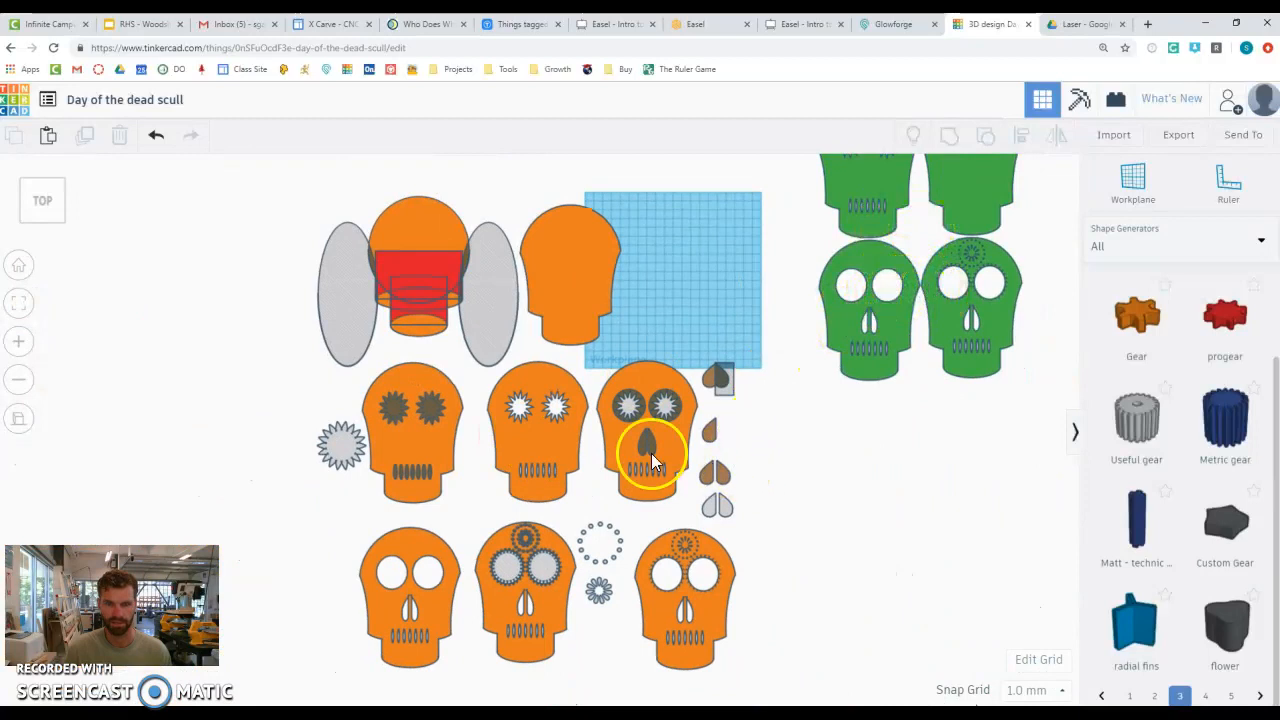
pyautogui.scroll(2, 669, 445)
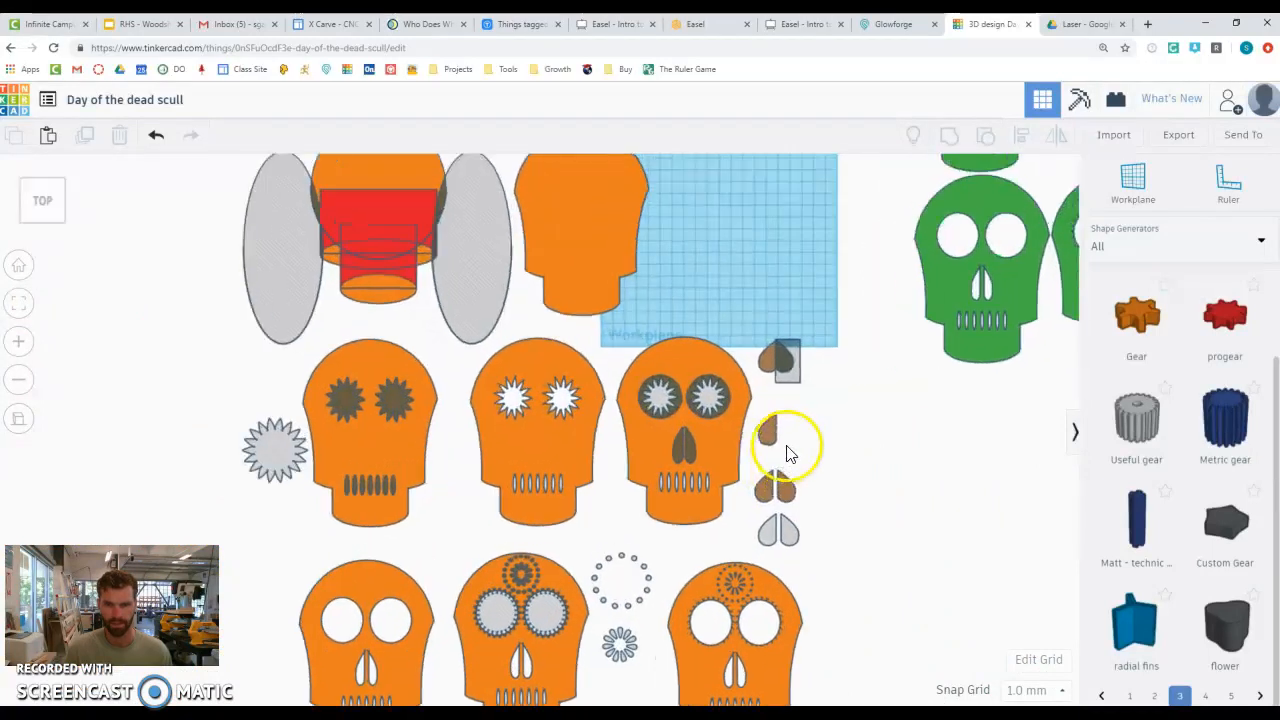
pyautogui.moveTo(718, 486); pyautogui.dragTo(719, 487)
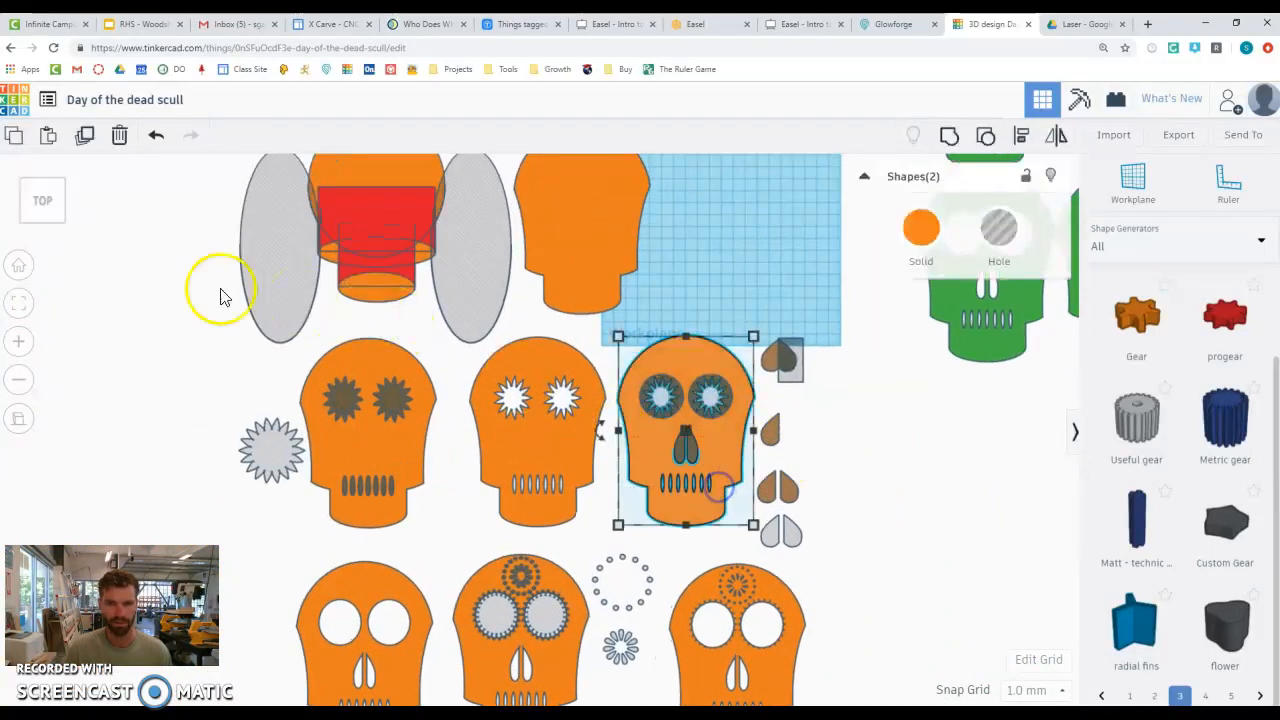
pyautogui.click(19, 306)
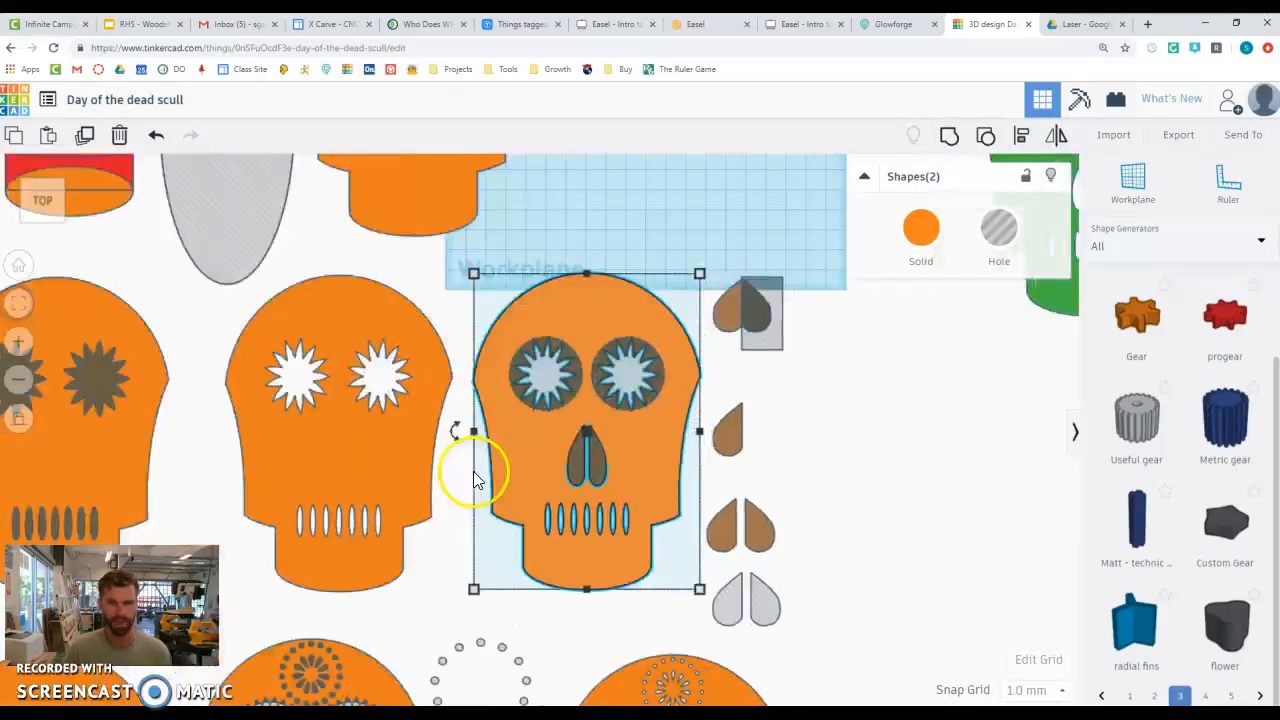
pyautogui.click(767, 326)
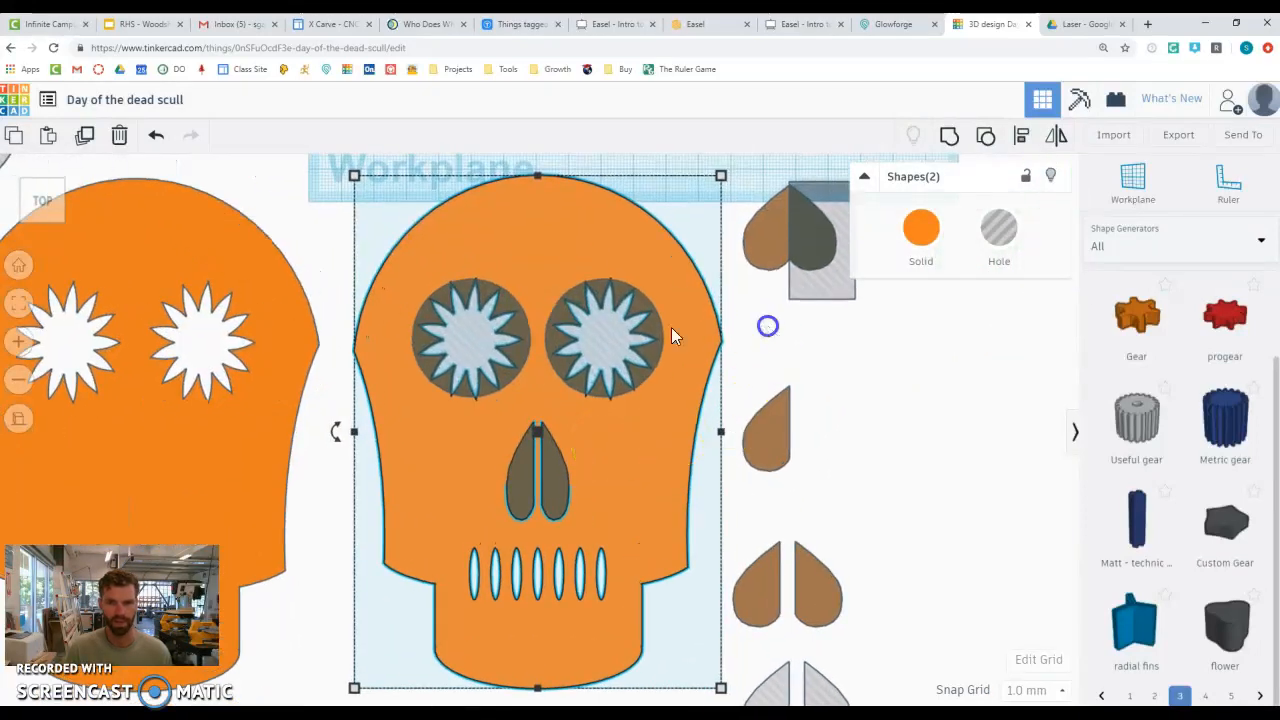
pyautogui.scroll(-3, 596, 335)
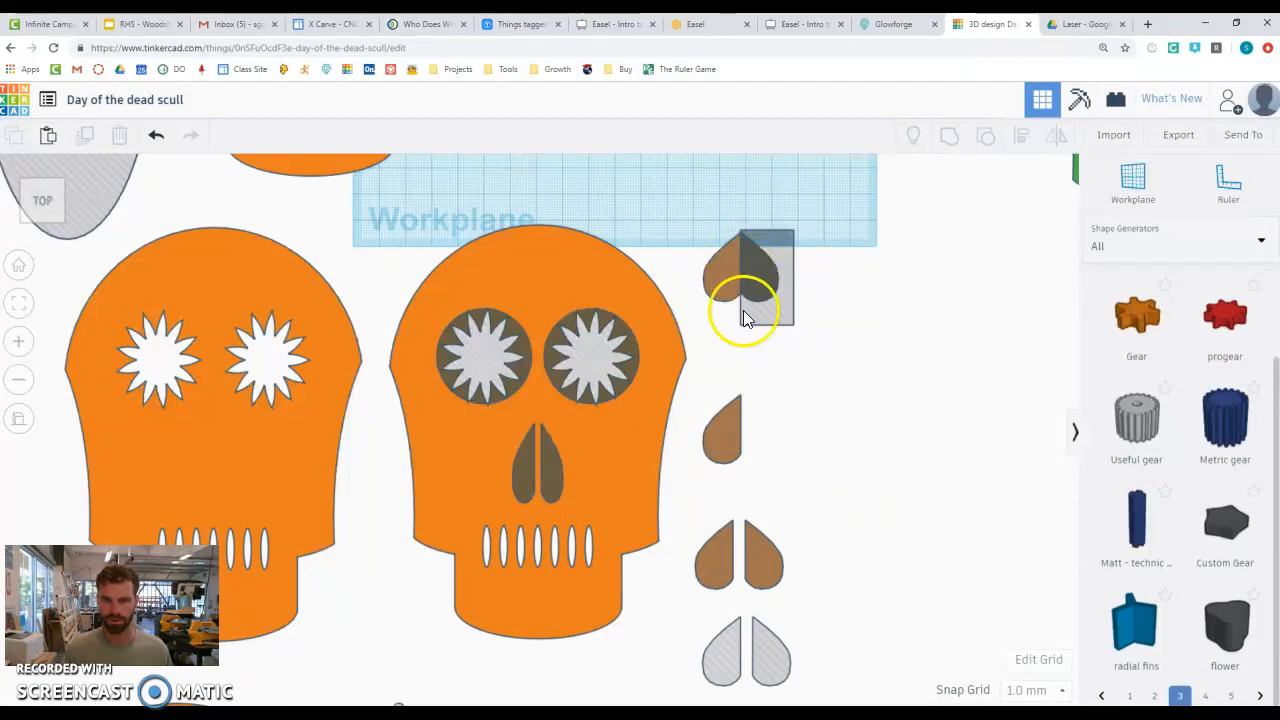
# - Shift the box hole covering half of the brown heart, view it from an angle and from above, and undo the shift
pyautogui.moveTo(779, 322)
pyautogui.mouseDown()
pyautogui.moveTo(834, 331)
pyautogui.moveTo(791, 360)
pyautogui.moveTo(795, 325)
pyautogui.moveTo(784, 322)
pyautogui.mouseUp()
pyautogui.click(33, 193)
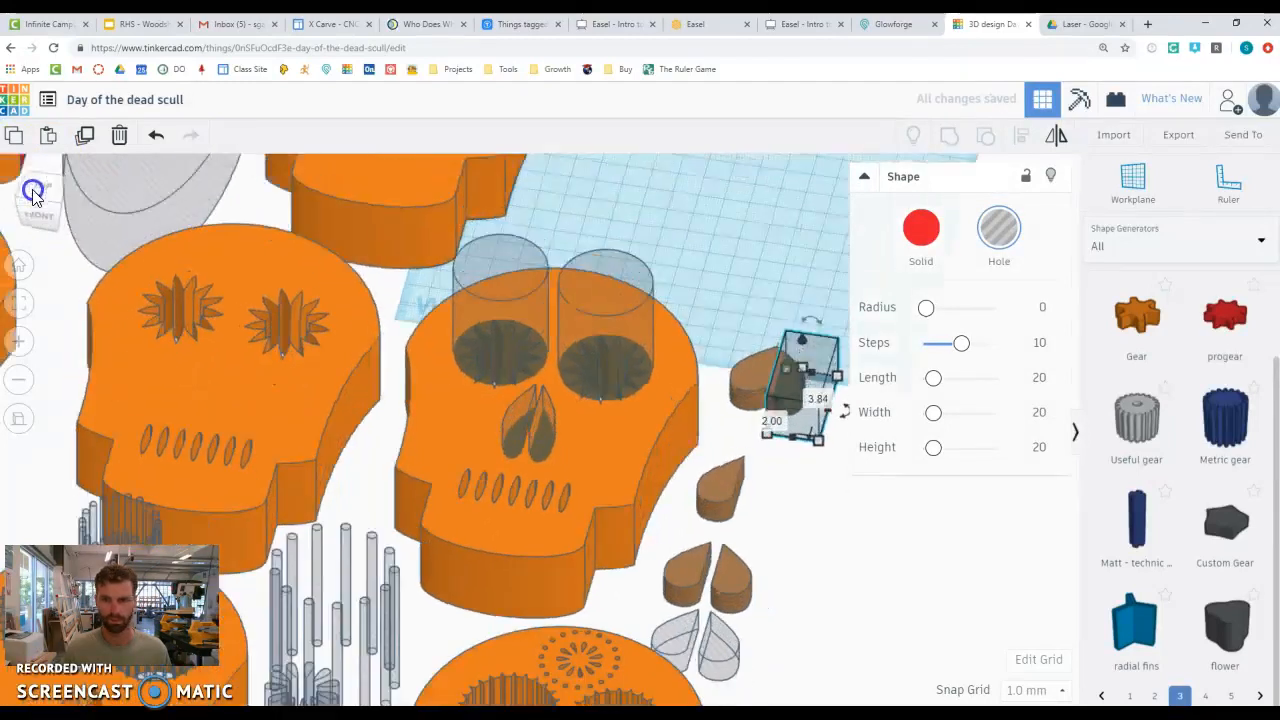
pyautogui.moveTo(28, 192)
pyautogui.mouseDown()
pyautogui.moveTo(37, 203)
pyautogui.moveTo(36, 192)
pyautogui.mouseUp()
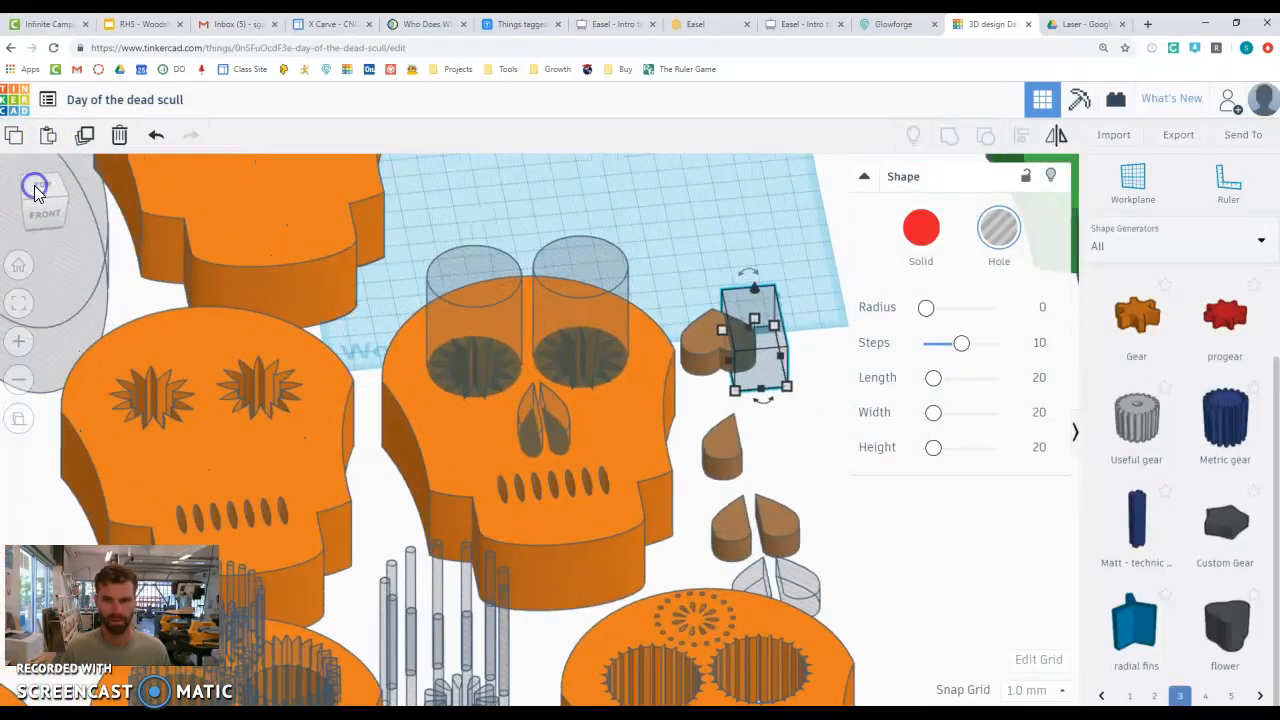
pyautogui.click(43, 188)
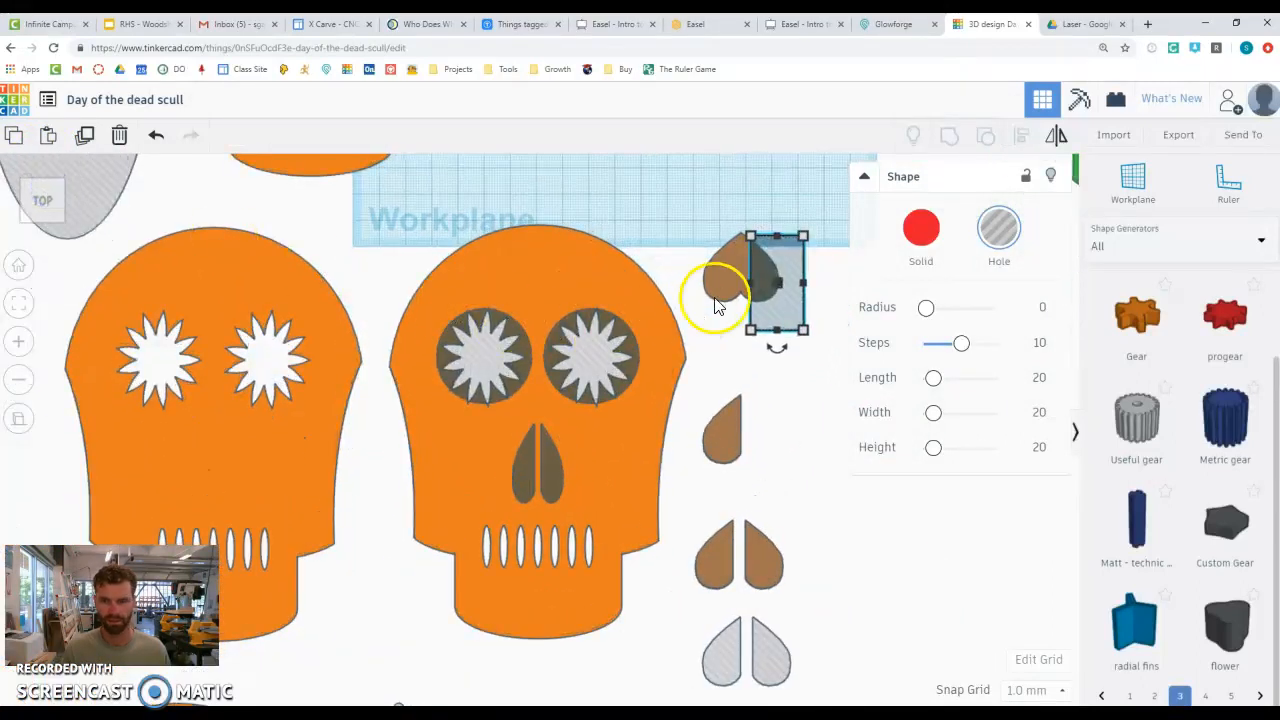
pyautogui.hotkey('ctrl', 'z')
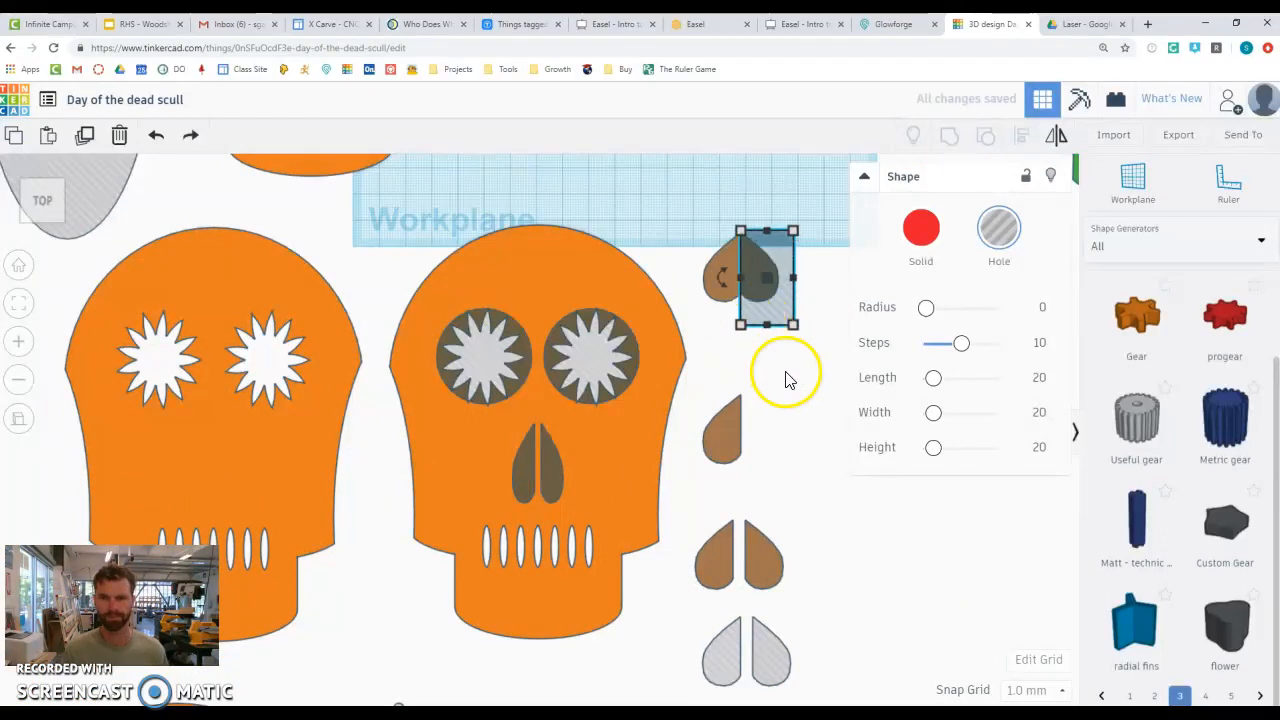
# - Group the brown heart with its box hole to cut away one half, and undo the grouping
pyautogui.moveTo(786, 371); pyautogui.dragTo(723, 206)
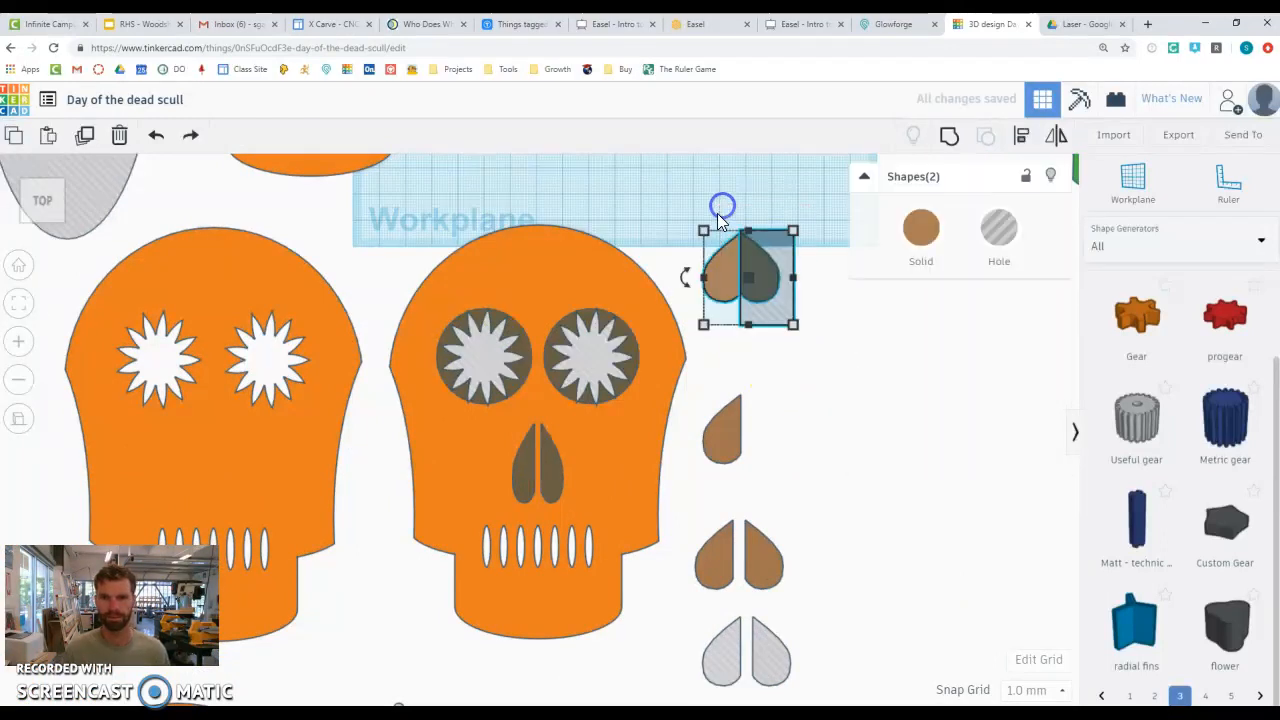
pyautogui.click(950, 140)
pyautogui.click(651, 206)
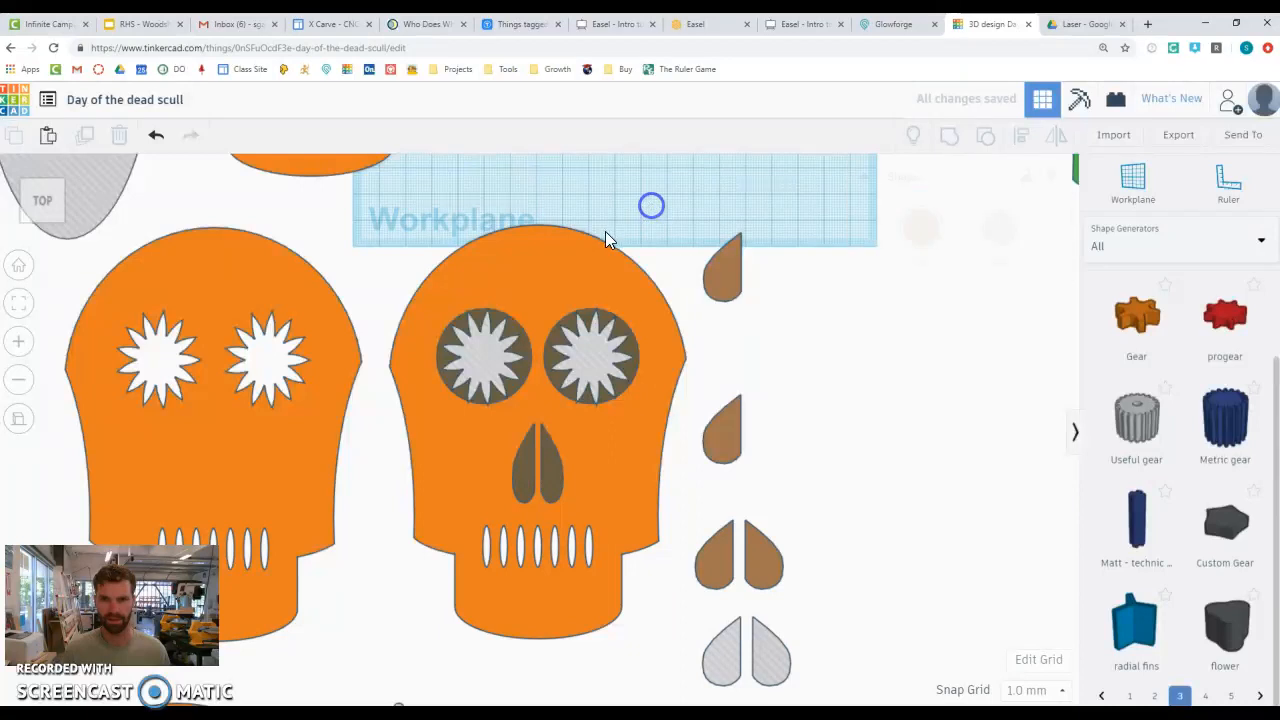
pyautogui.click(156, 135)
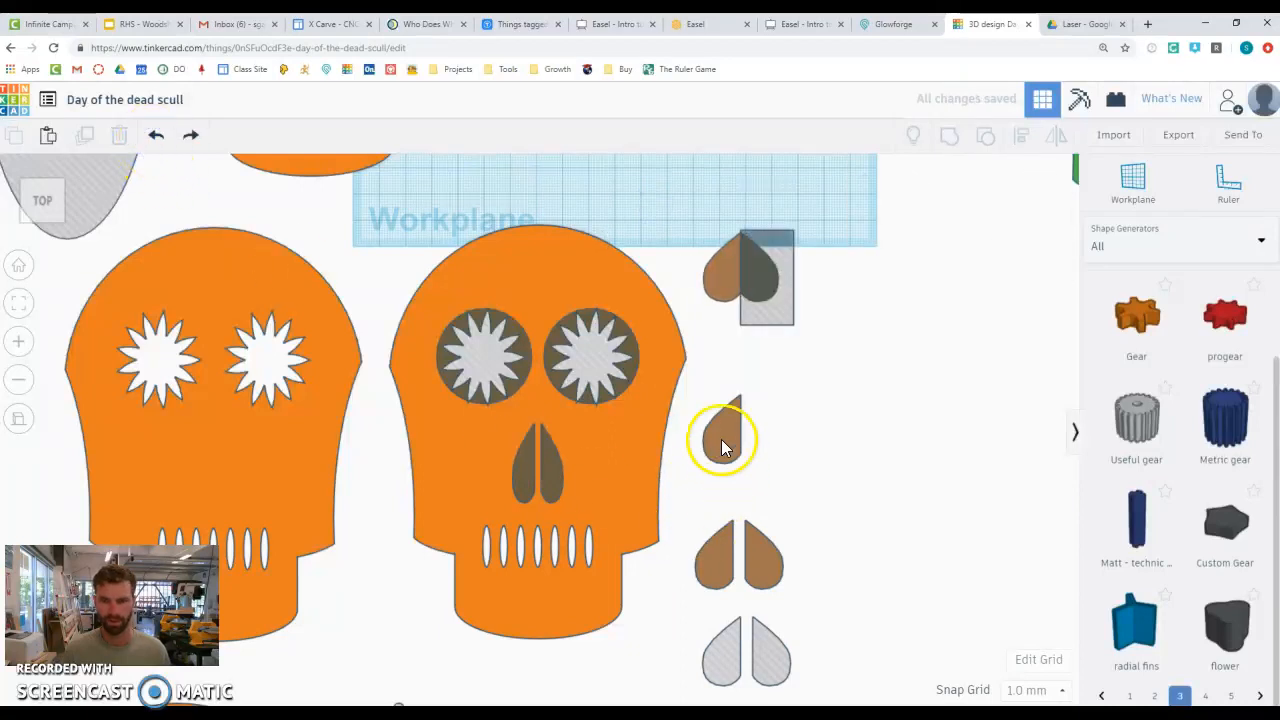
# - Duplicate the single brown half heart and place the copy just to the right of the original
pyautogui.click(726, 556)
pyautogui.click(731, 444)
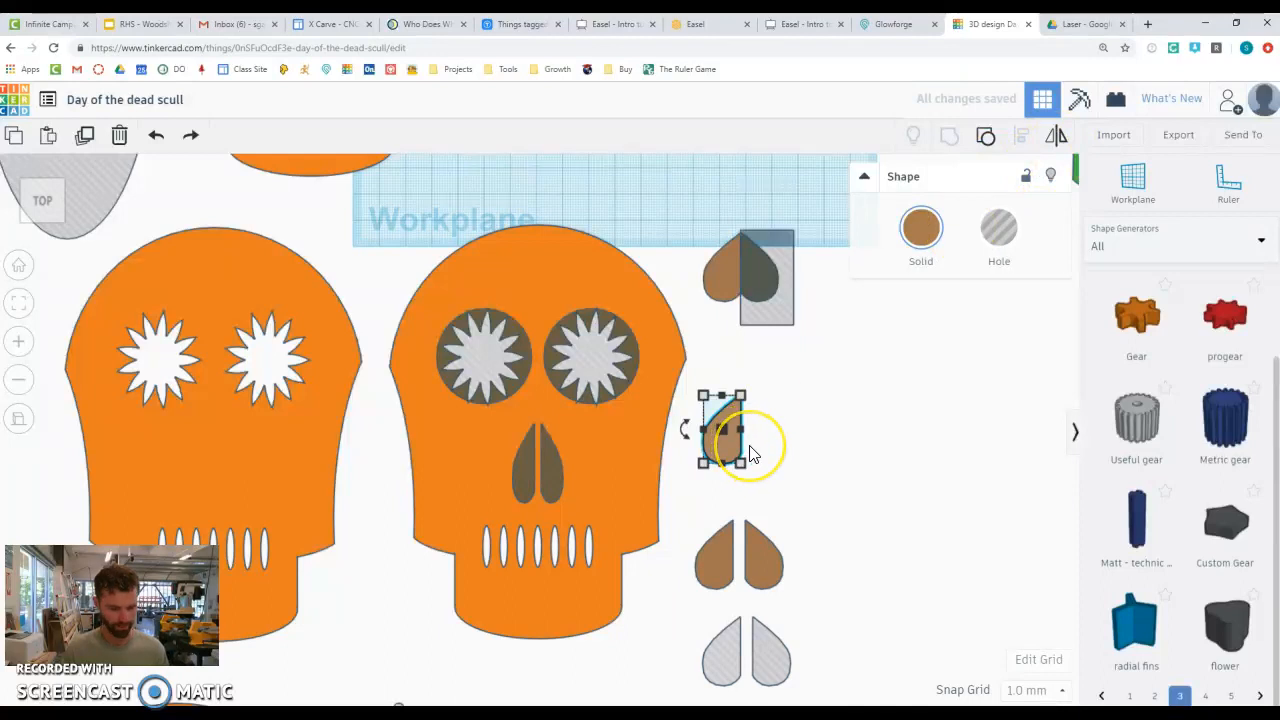
pyautogui.hotkey('ctrl', 'd')
pyautogui.moveTo(753, 447); pyautogui.dragTo(786, 443)
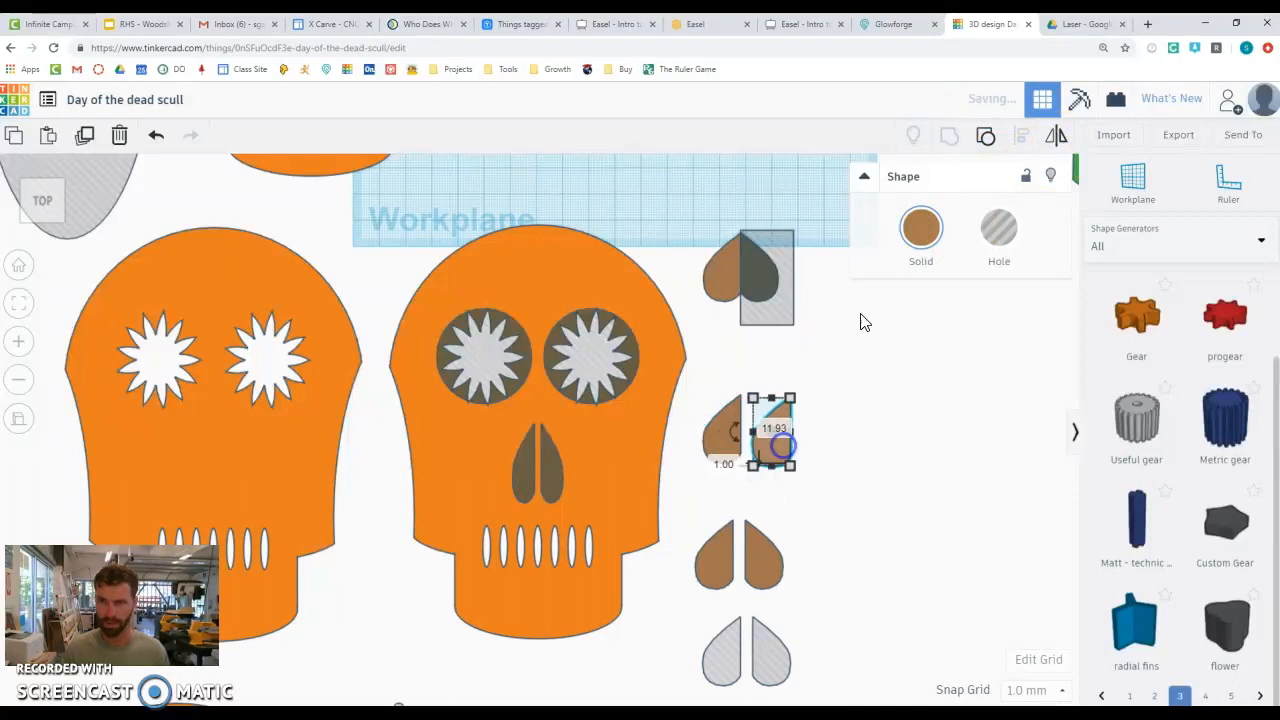
# - Mirror the half-heart copy horizontally, and undo both the mirroring and the duplication
pyautogui.click(1063, 140)
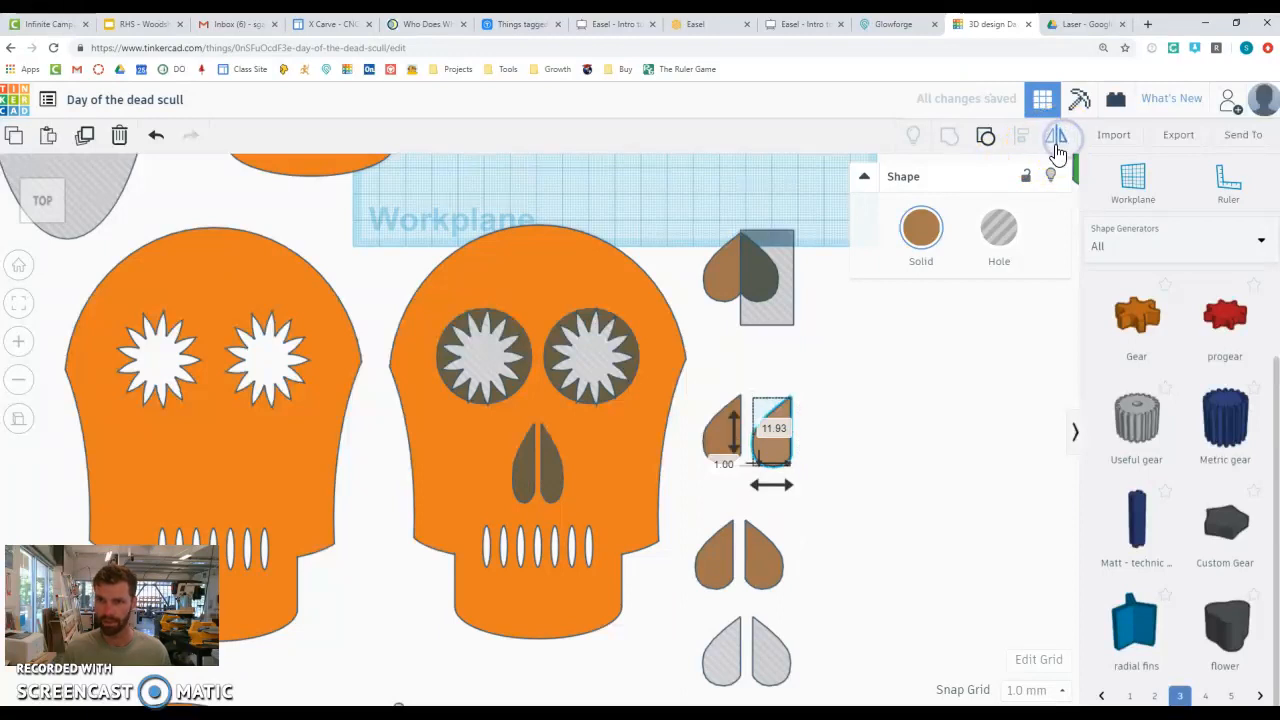
pyautogui.click(772, 486)
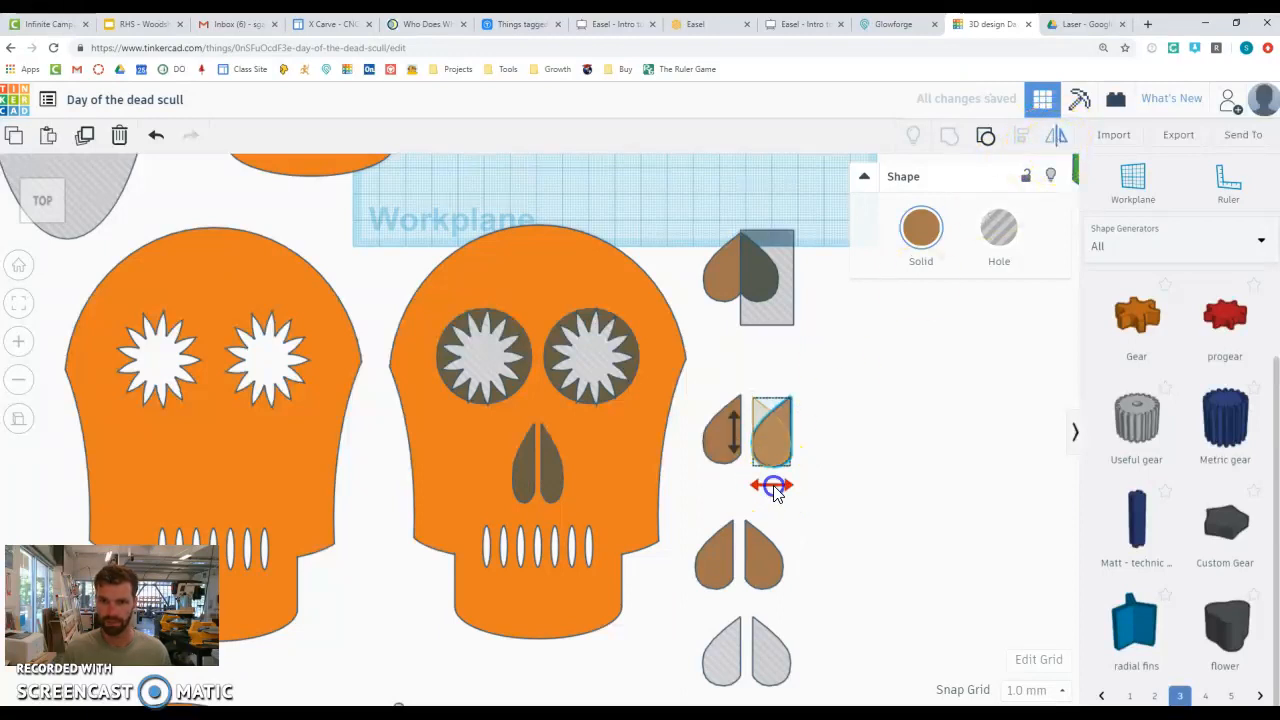
pyautogui.click(852, 462)
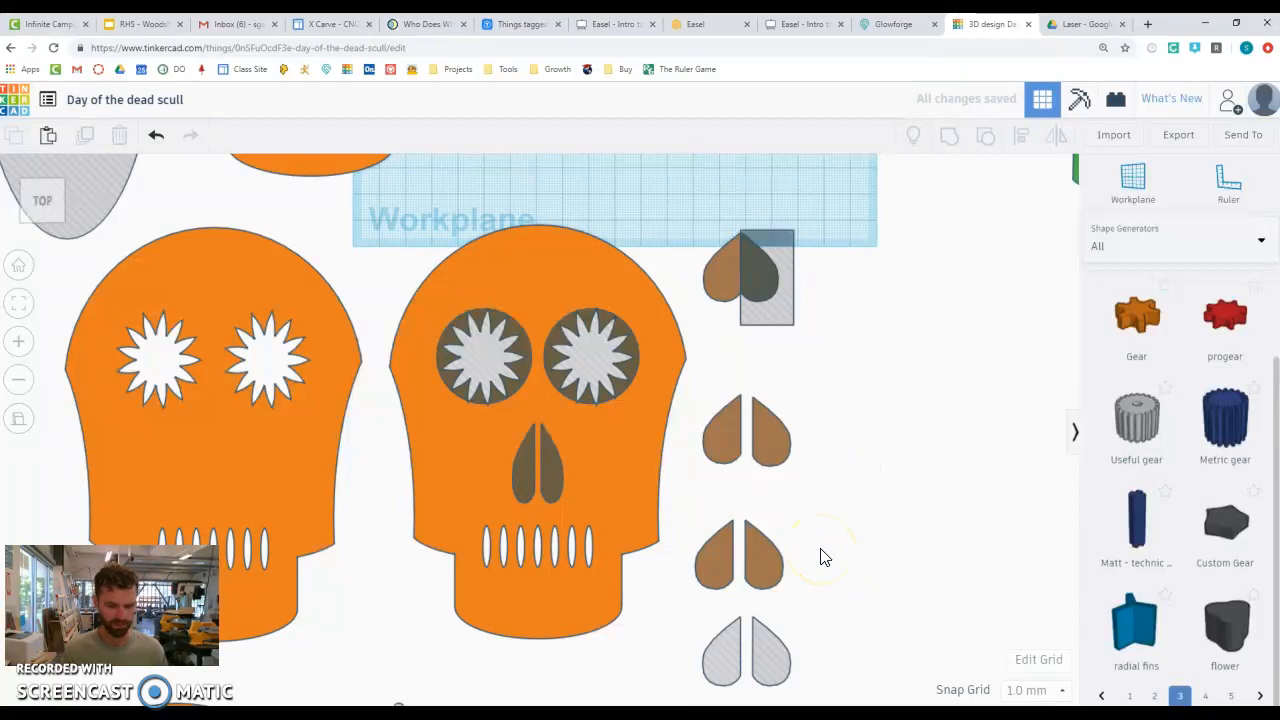
pyautogui.hotkey('ctrl', 'z')
pyautogui.hotkey('ctrl', 'z')
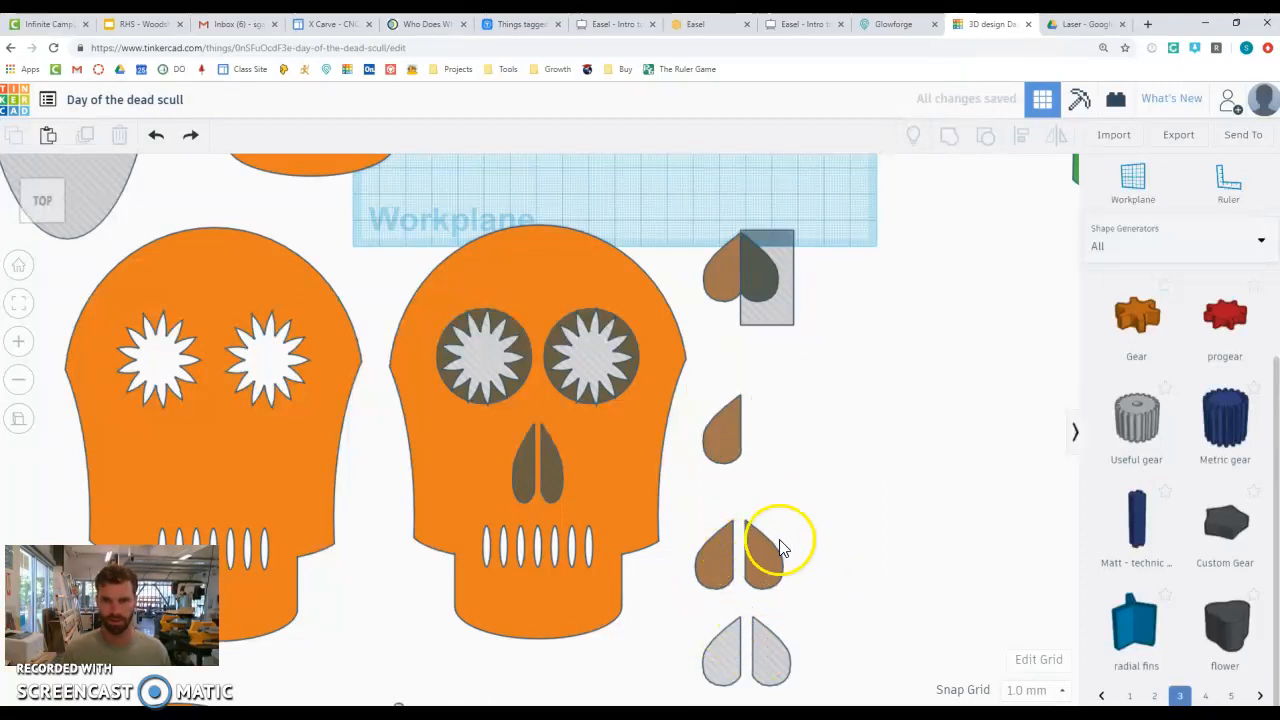
# - Try resizing the two half-heart nose holes together to a length of 25 mm
pyautogui.moveTo(698, 623); pyautogui.dragTo(802, 682)
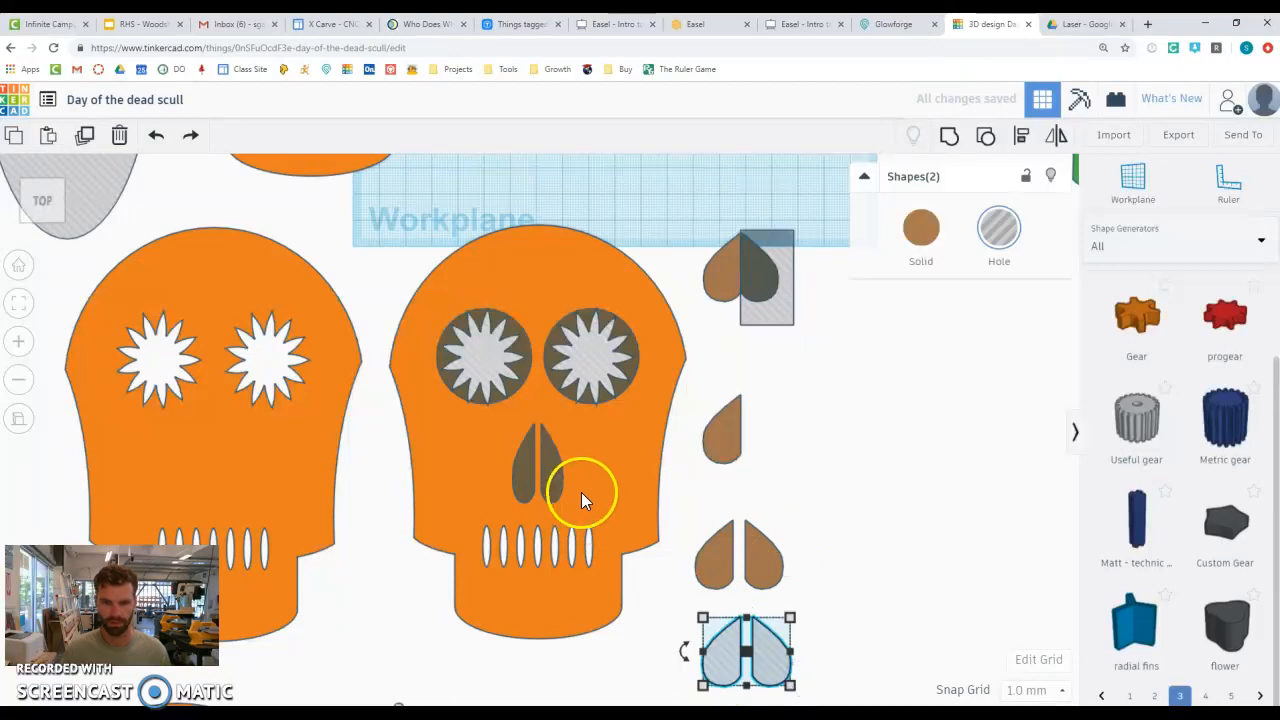
pyautogui.moveTo(749, 627)
pyautogui.mouseDown()
pyautogui.moveTo(749, 524)
pyautogui.moveTo(748, 626)
pyautogui.mouseUp()
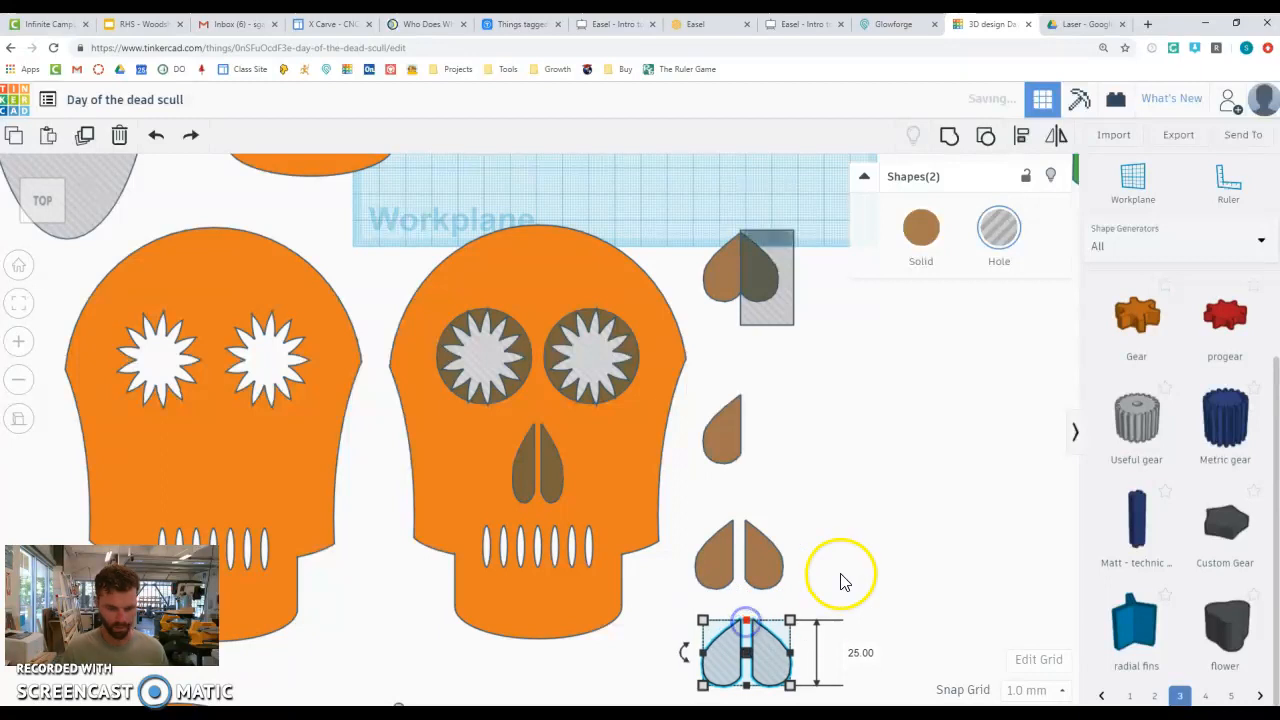
pyautogui.click(903, 546)
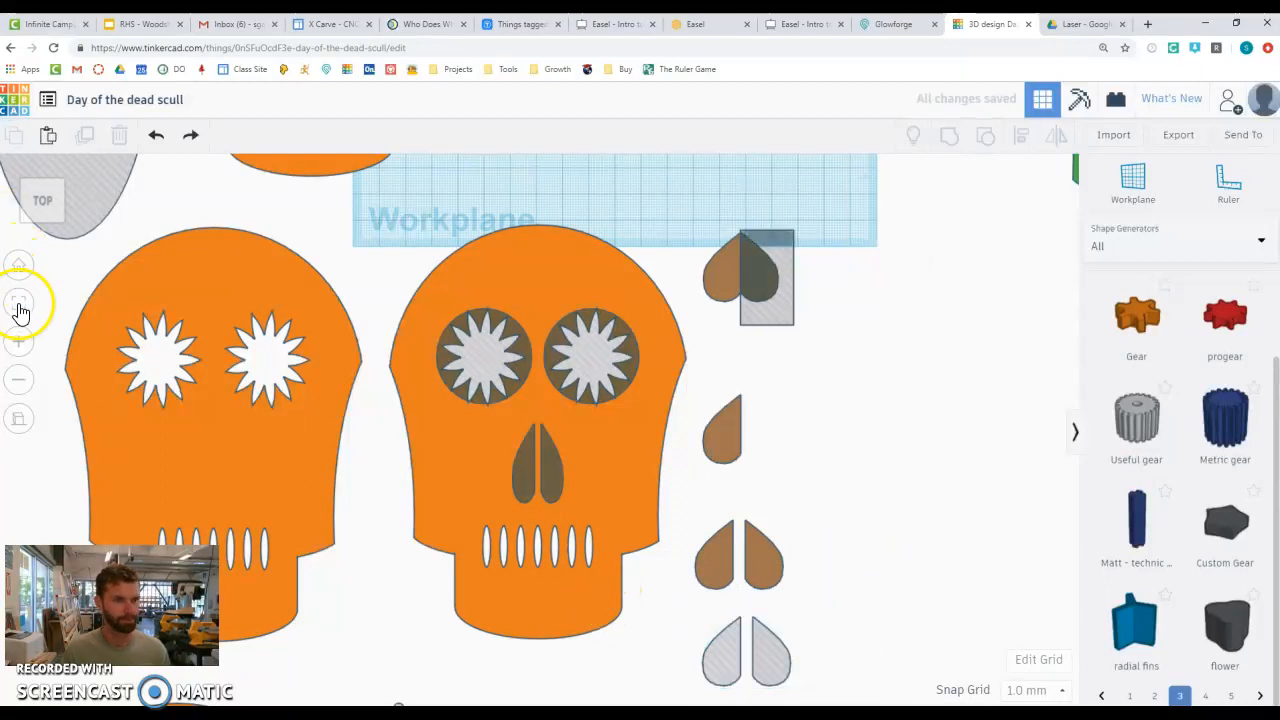
# - Examine the first skull in the third row, with its eyes, nose and teeth cut through
pyautogui.click(19, 304)
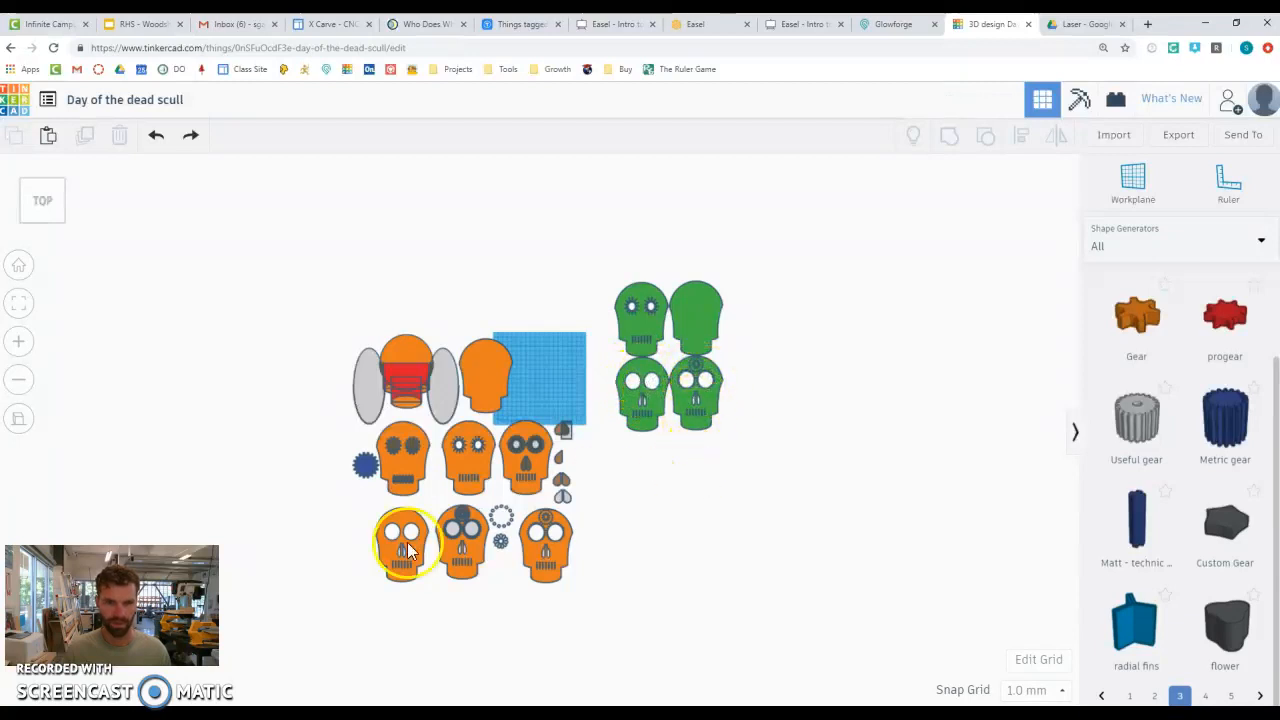
pyautogui.click(389, 560)
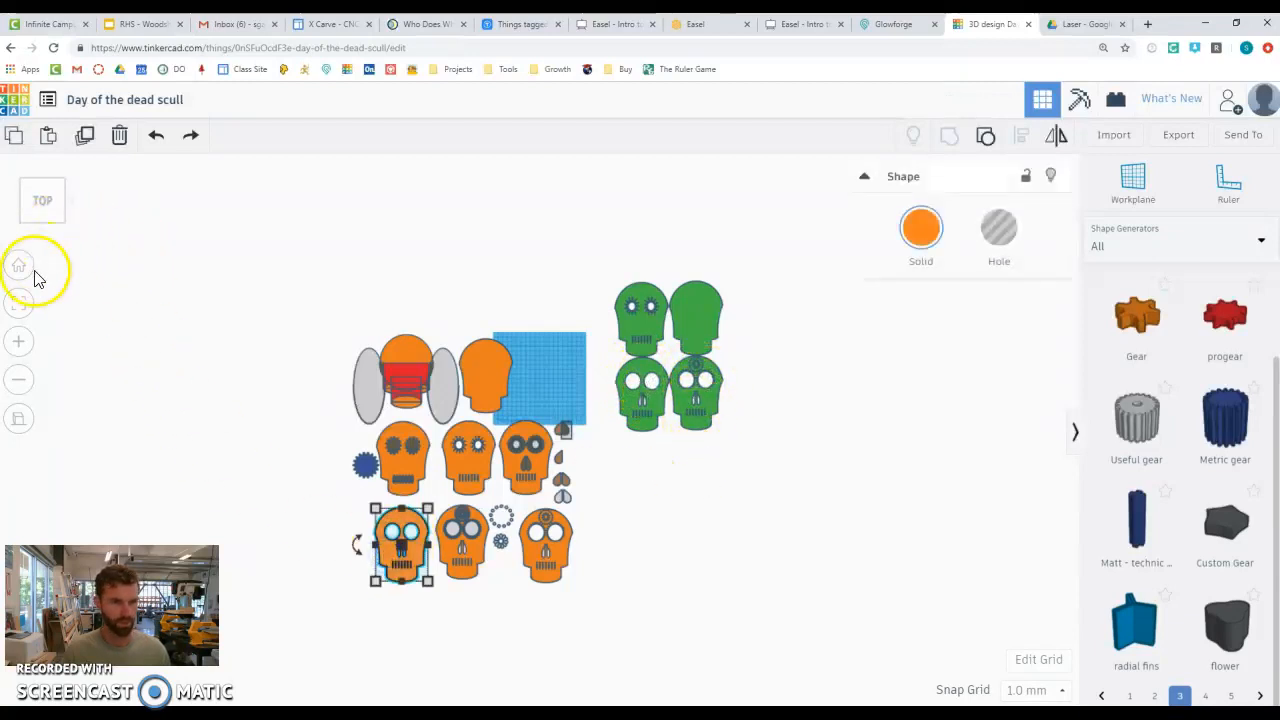
pyautogui.click(18, 302)
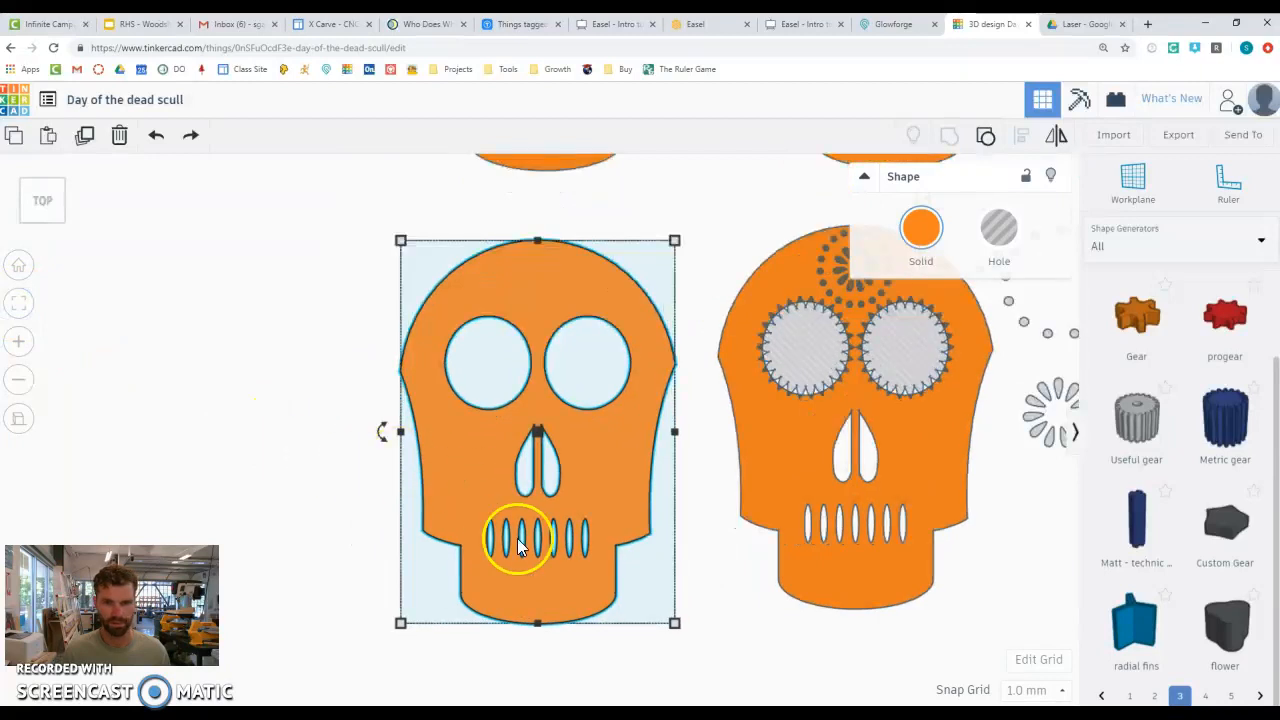
pyautogui.click(701, 537)
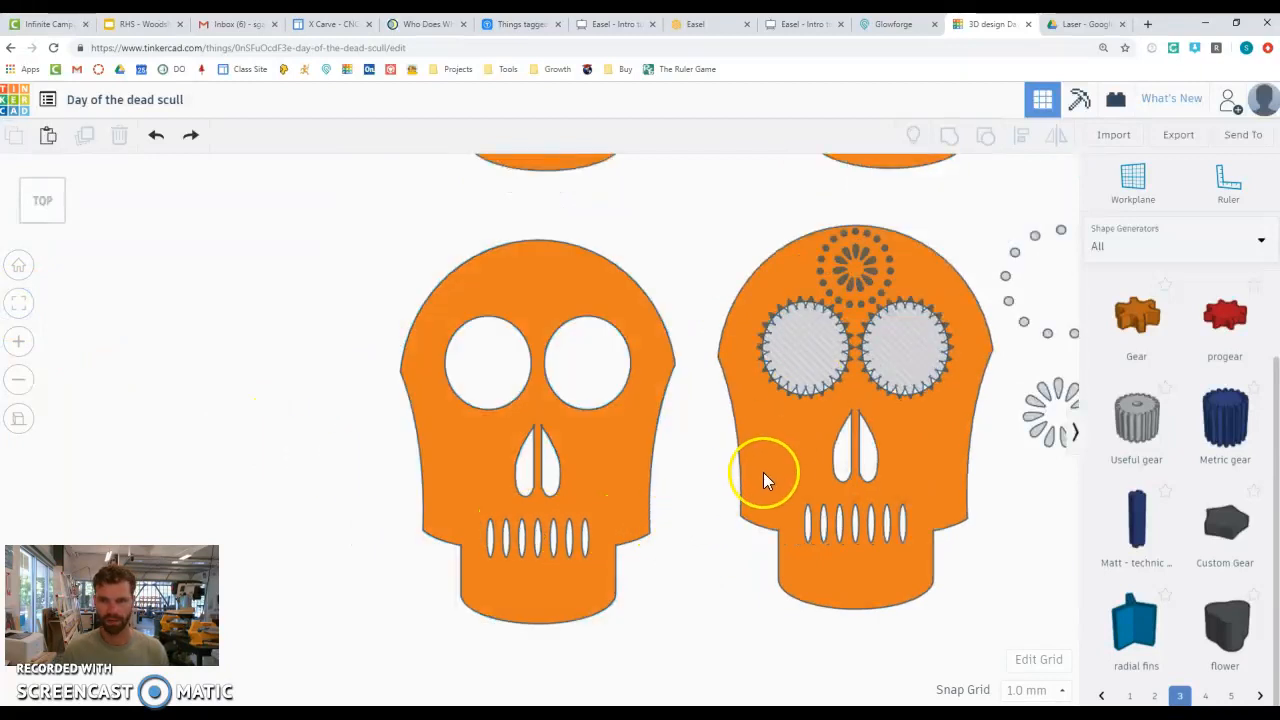
# - Examine the middle skull of the third row and inspect the Sun flower settings of its left eye hole
pyautogui.click(800, 459)
pyautogui.click(18, 304)
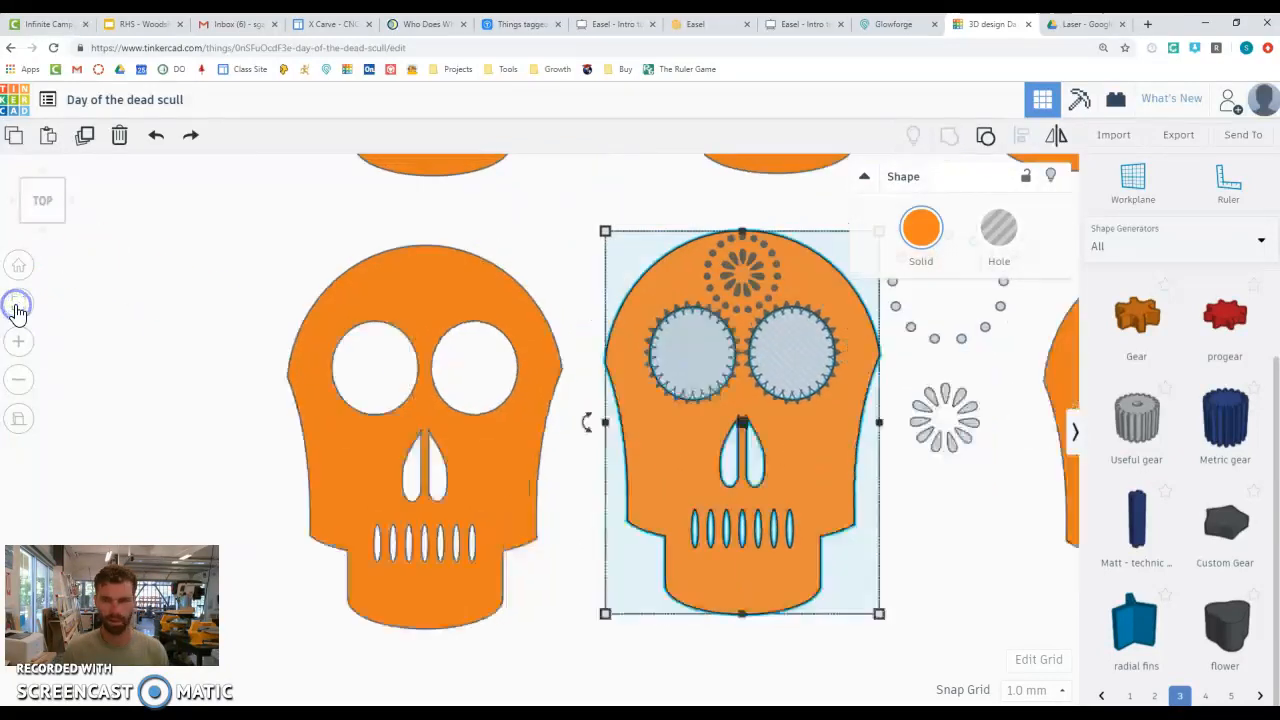
pyautogui.click(726, 551)
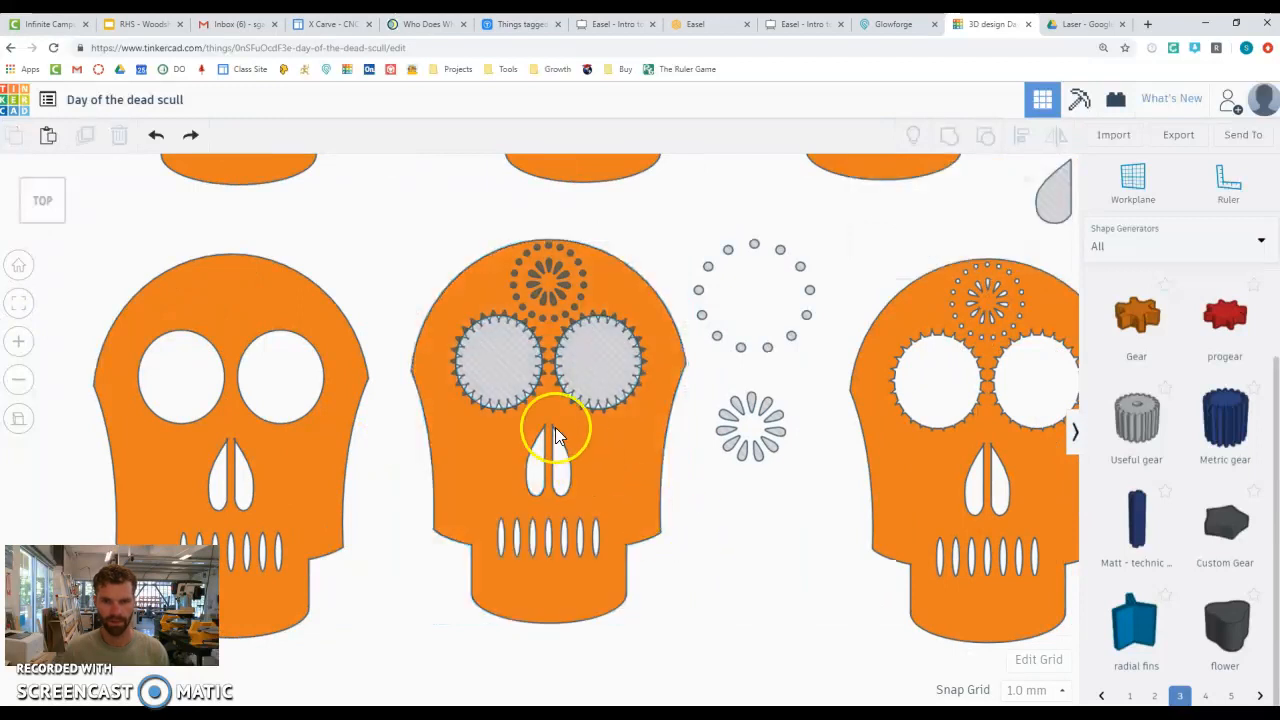
pyautogui.click(490, 351)
pyautogui.click(533, 362)
pyautogui.click(920, 186)
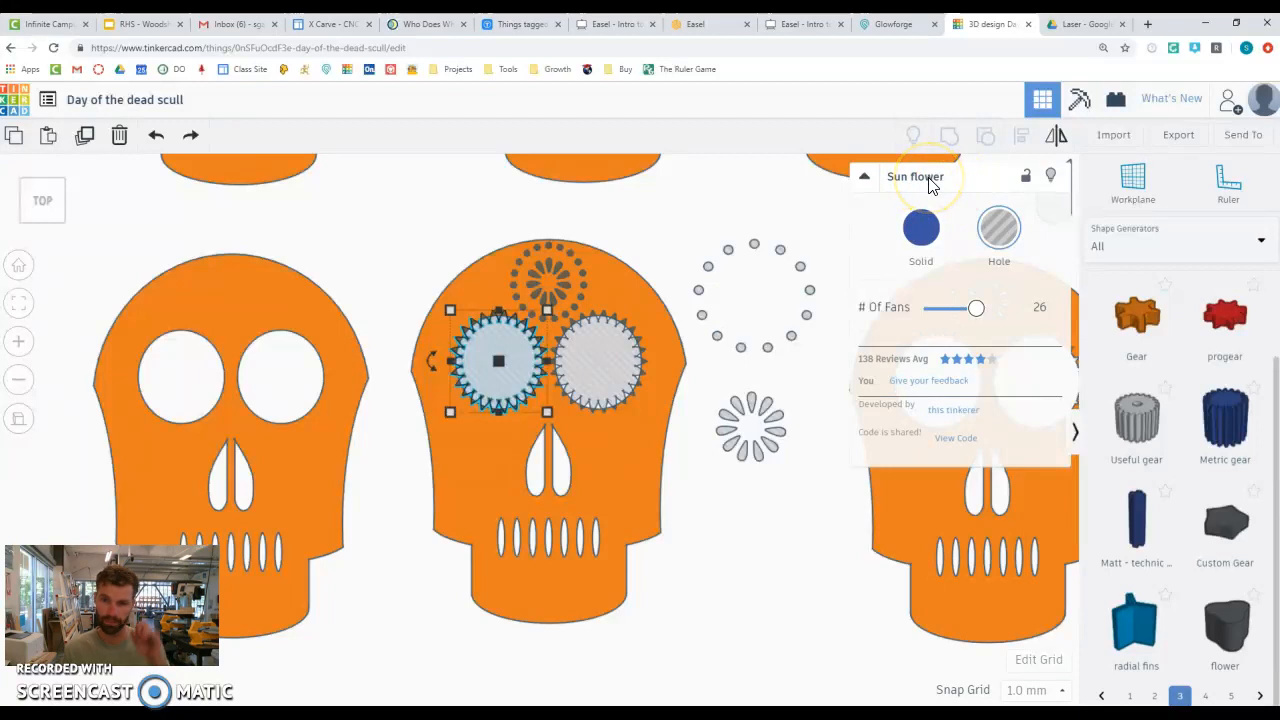
# - Inspect the Circular Array settings of the ring of dots beside the middle skull and check the available shape categories
pyautogui.click(707, 371)
pyautogui.click(717, 336)
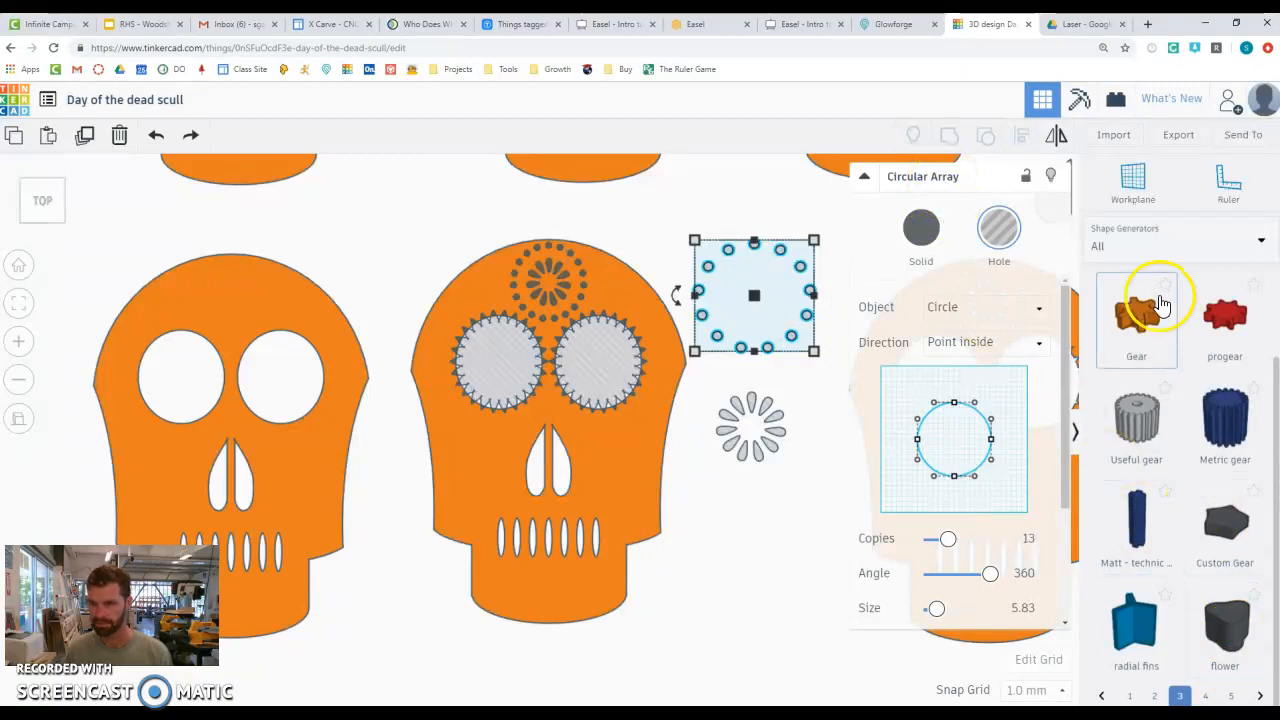
pyautogui.click(1132, 240)
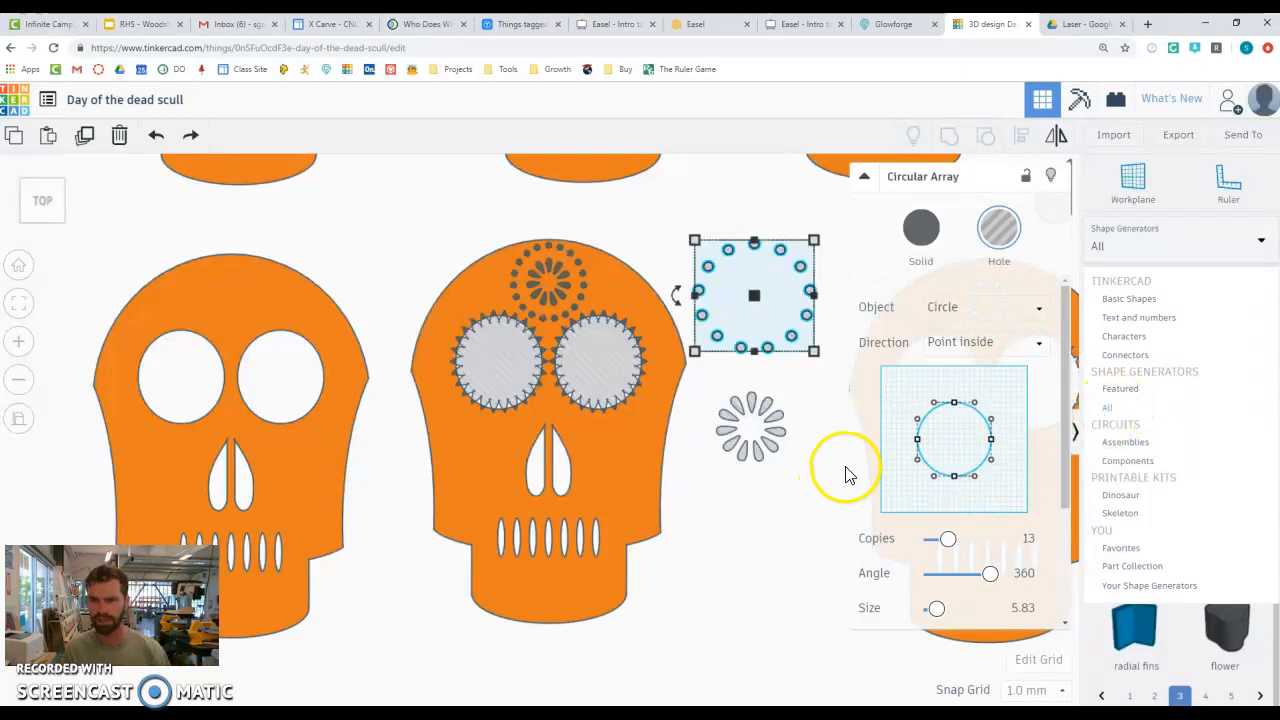
pyautogui.click(815, 450)
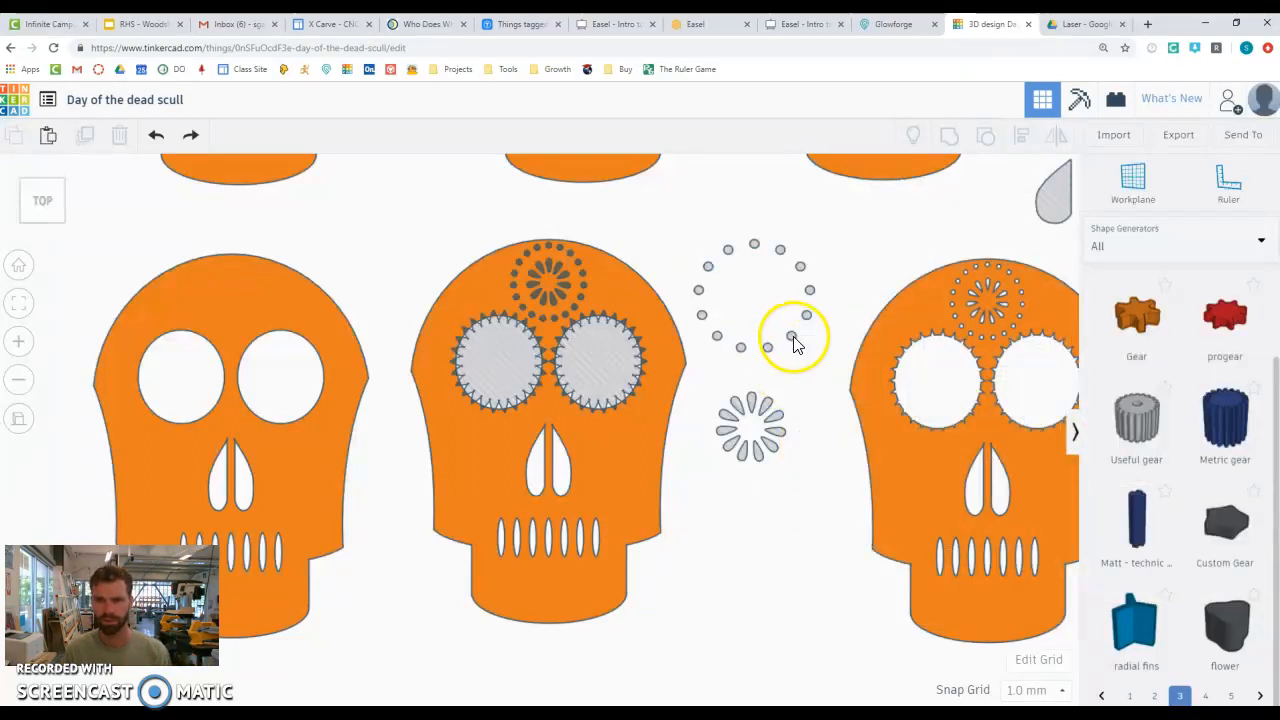
# - Check the object options of the dot ring's Circular Array and inspect the custom profile of the petal array below it
pyautogui.click(791, 336)
pyautogui.click(953, 310)
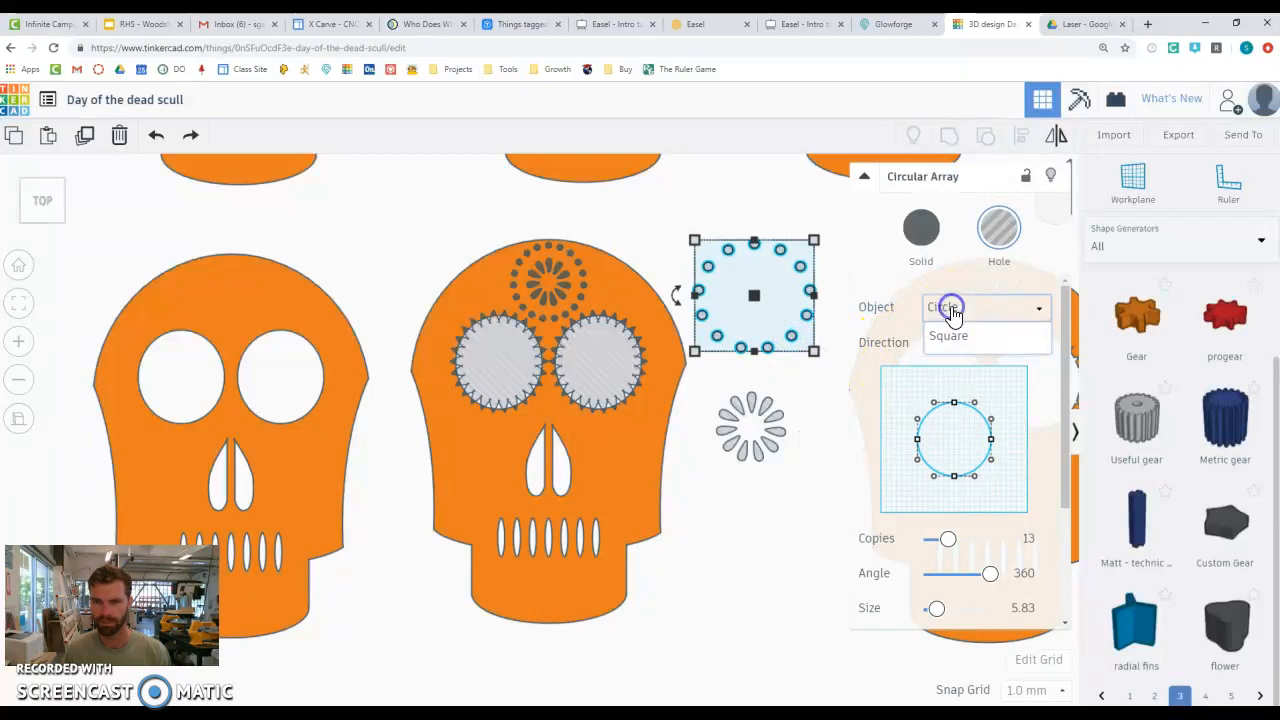
pyautogui.click(953, 310)
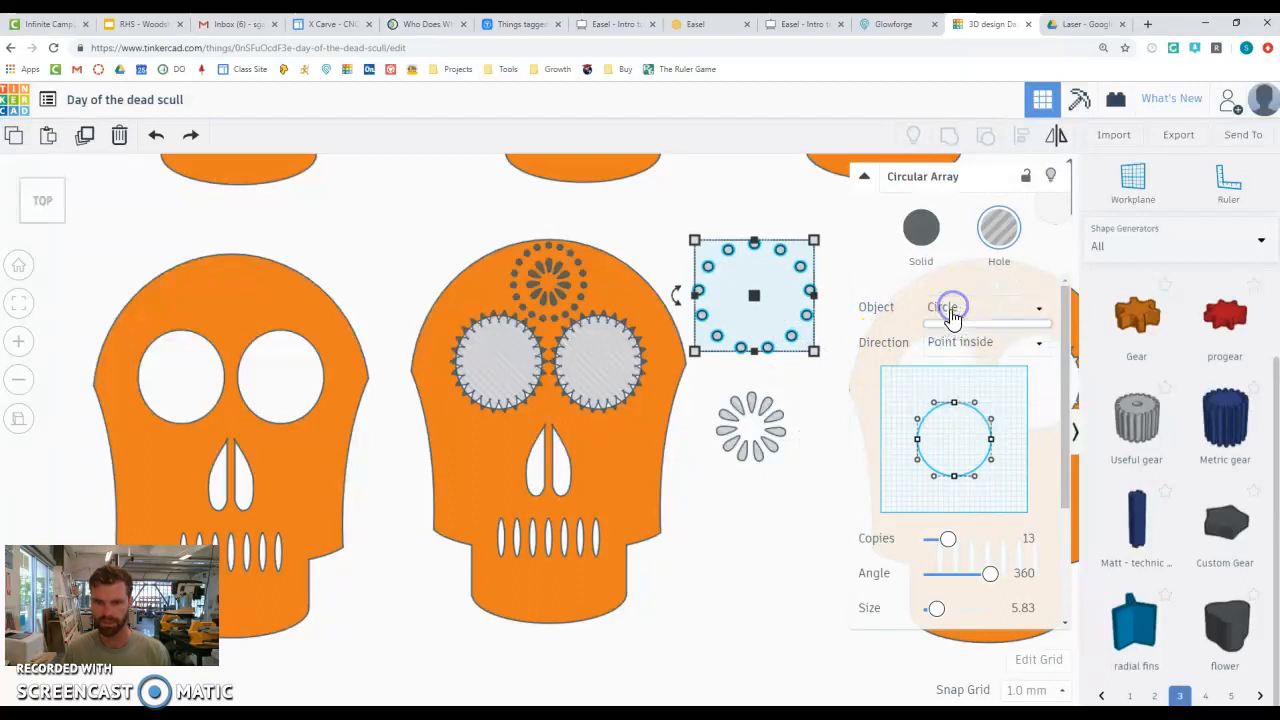
pyautogui.click(770, 410)
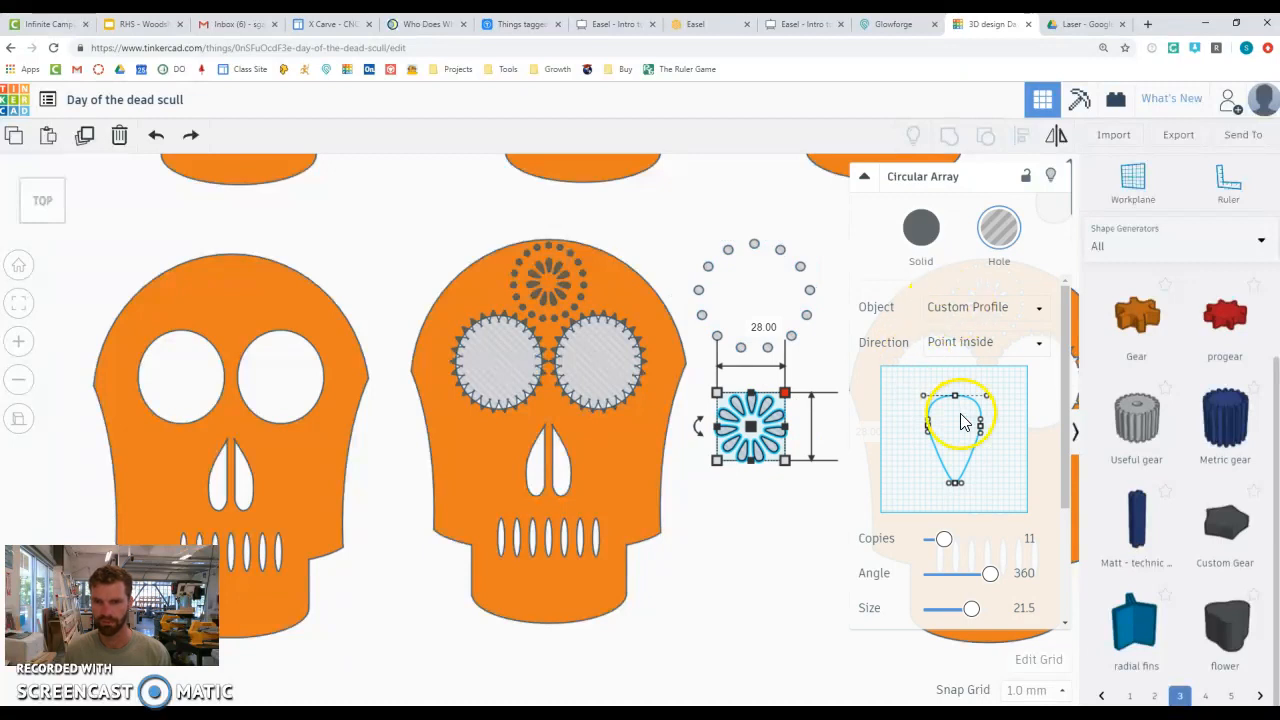
# - Reshape the petal array's custom profile by adjusting its curve handles to give the petal an asymmetric, indented side
pyautogui.moveTo(955, 487); pyautogui.dragTo(928, 426)
pyautogui.moveTo(876, 485); pyautogui.dragTo(944, 493)
pyautogui.moveTo(927, 427); pyautogui.dragTo(909, 425)
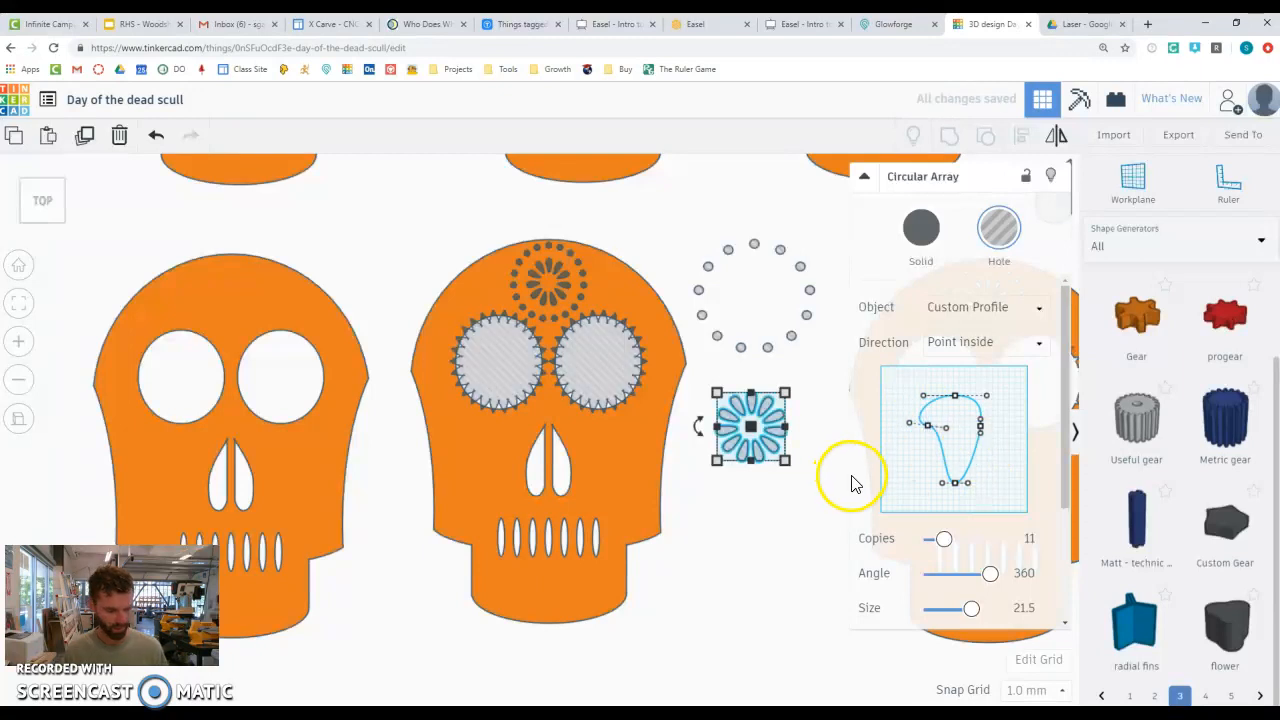
pyautogui.click(836, 510)
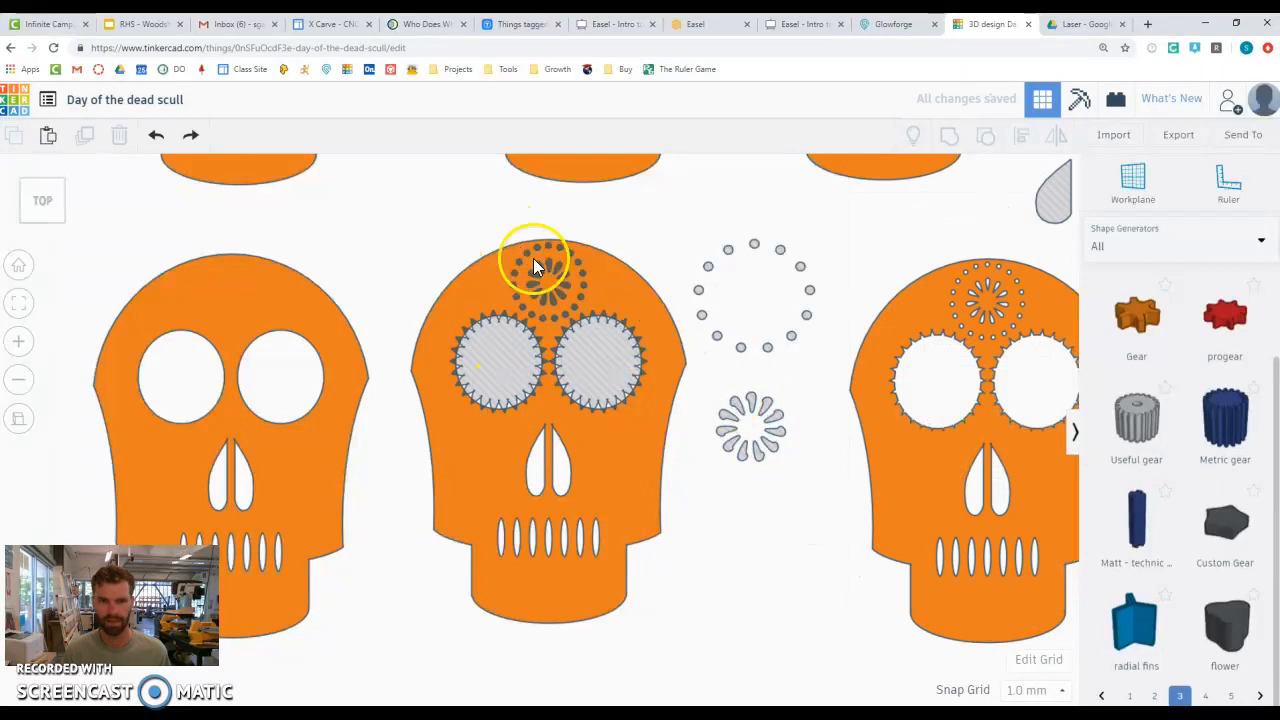
# - Align the dot ring and petal array on their centers in both directions and reposition the combined pattern between the skulls
pyautogui.moveTo(750, 388); pyautogui.dragTo(724, 272)
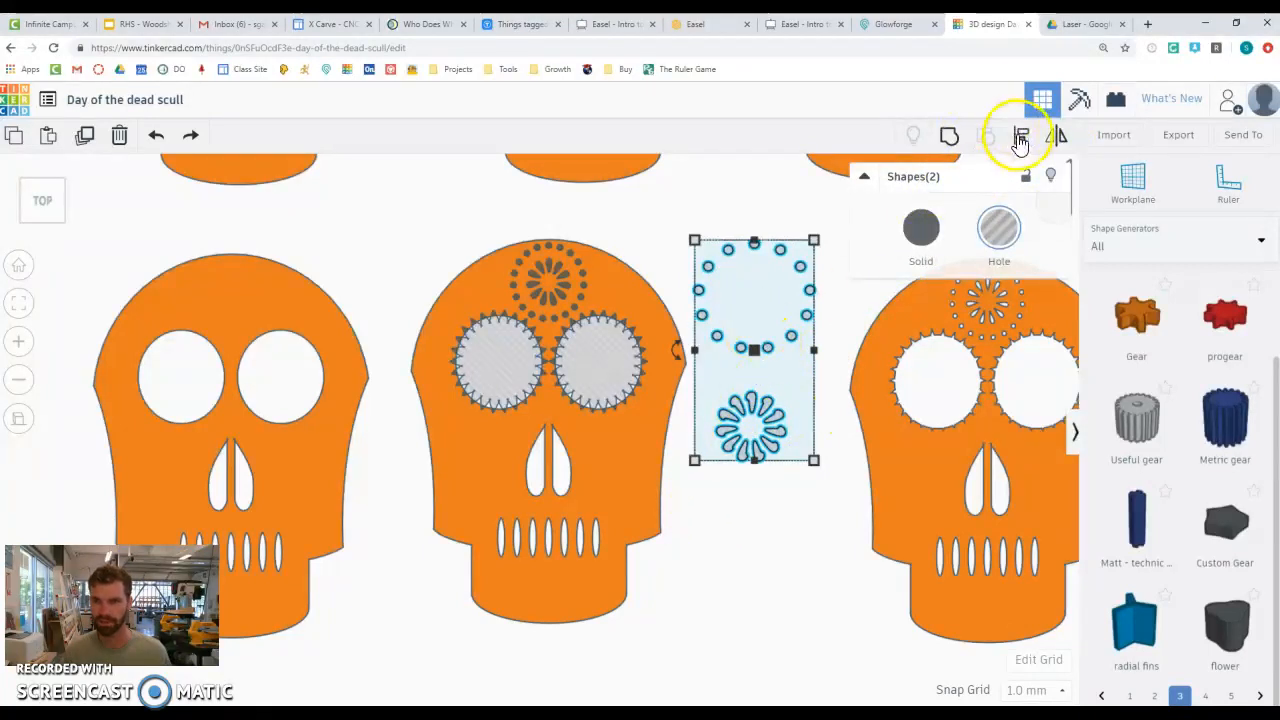
pyautogui.click(1020, 140)
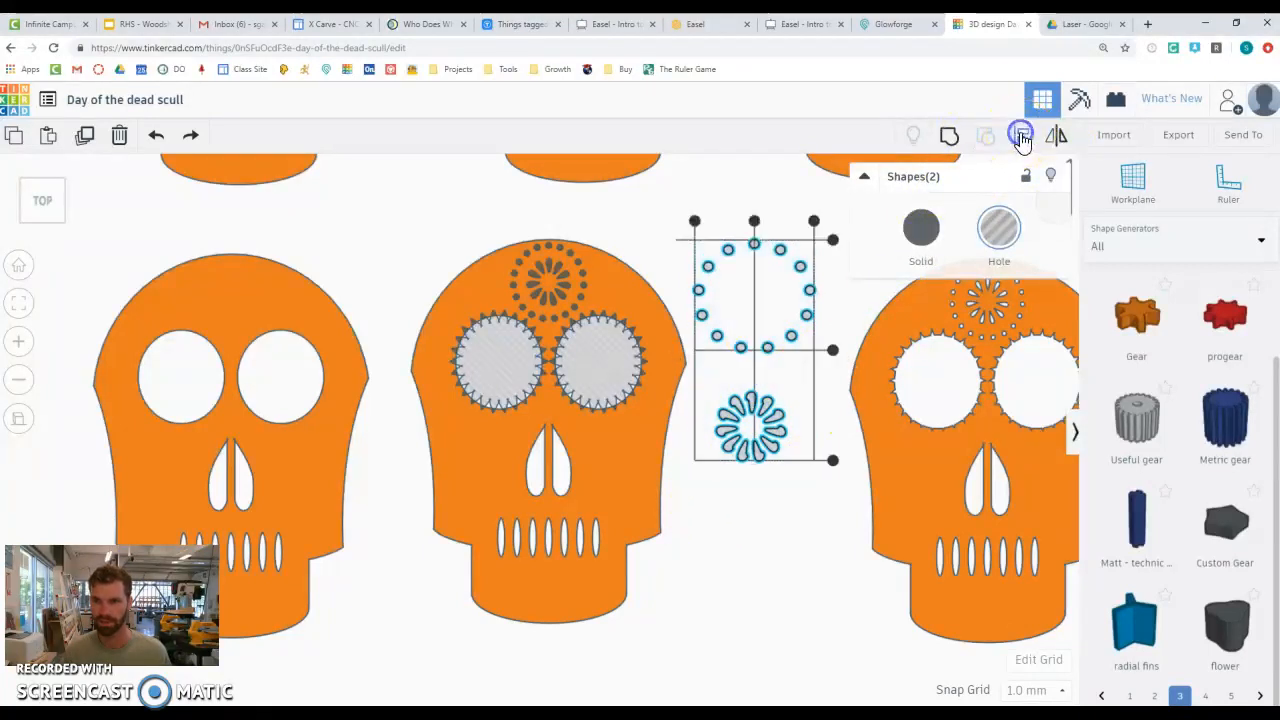
pyautogui.click(754, 221)
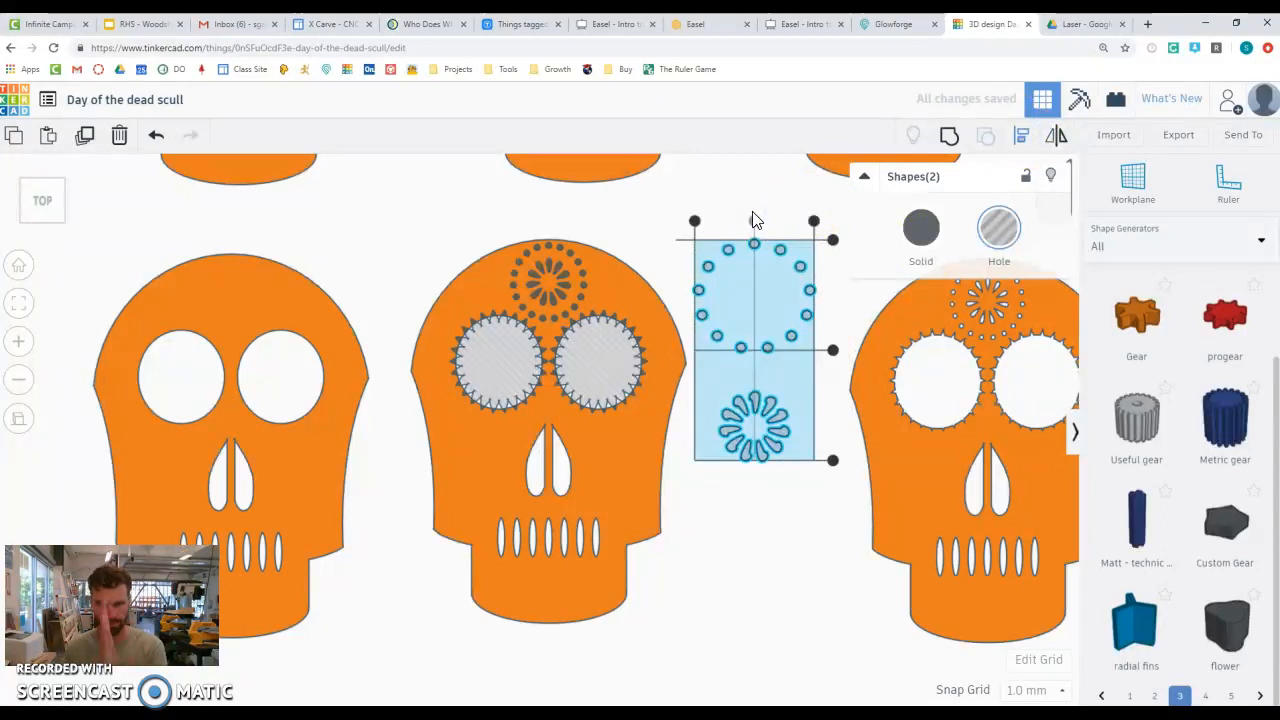
pyautogui.click(833, 350)
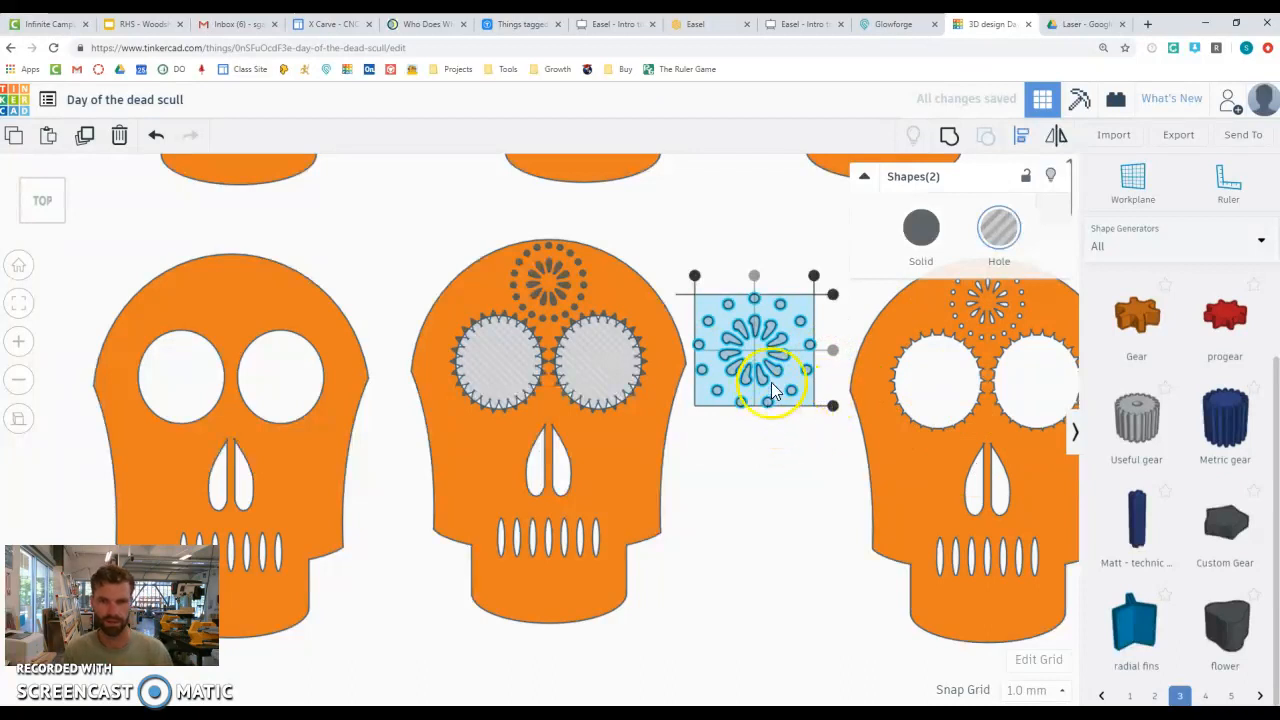
pyautogui.click(786, 456)
pyautogui.moveTo(747, 328); pyautogui.dragTo(789, 337)
pyautogui.click(775, 432)
# - Select the four green skulls and export only the selected shapes as an SVG file for laser cutting
pyautogui.scroll(1, 264, 296)
pyautogui.scroll(-5, 264, 287)
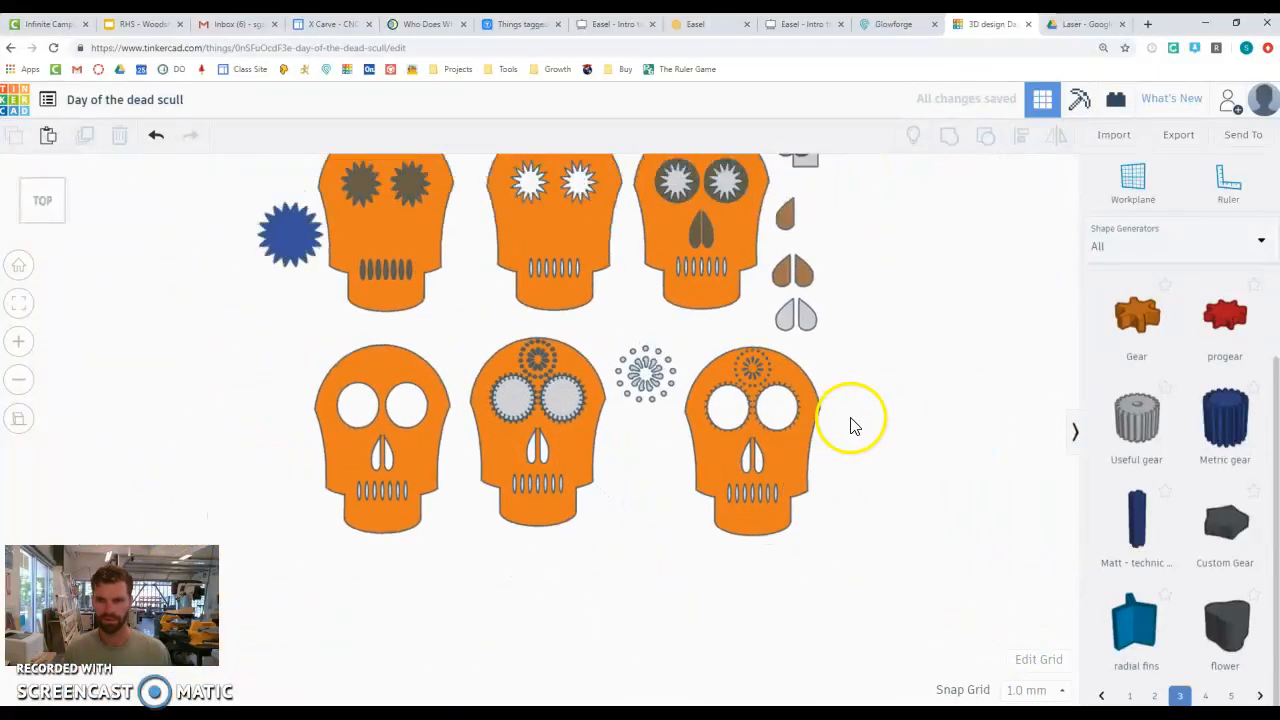
pyautogui.scroll(-5, 850, 425)
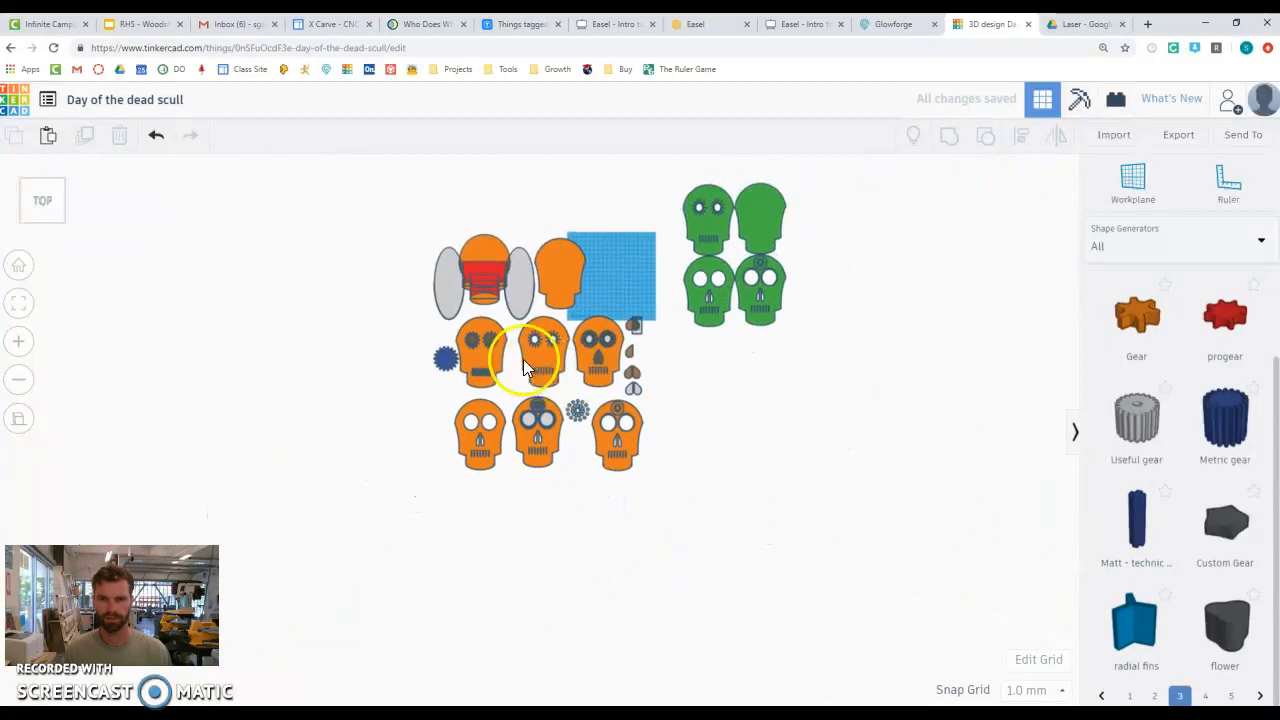
pyautogui.moveTo(671, 172); pyautogui.dragTo(811, 360)
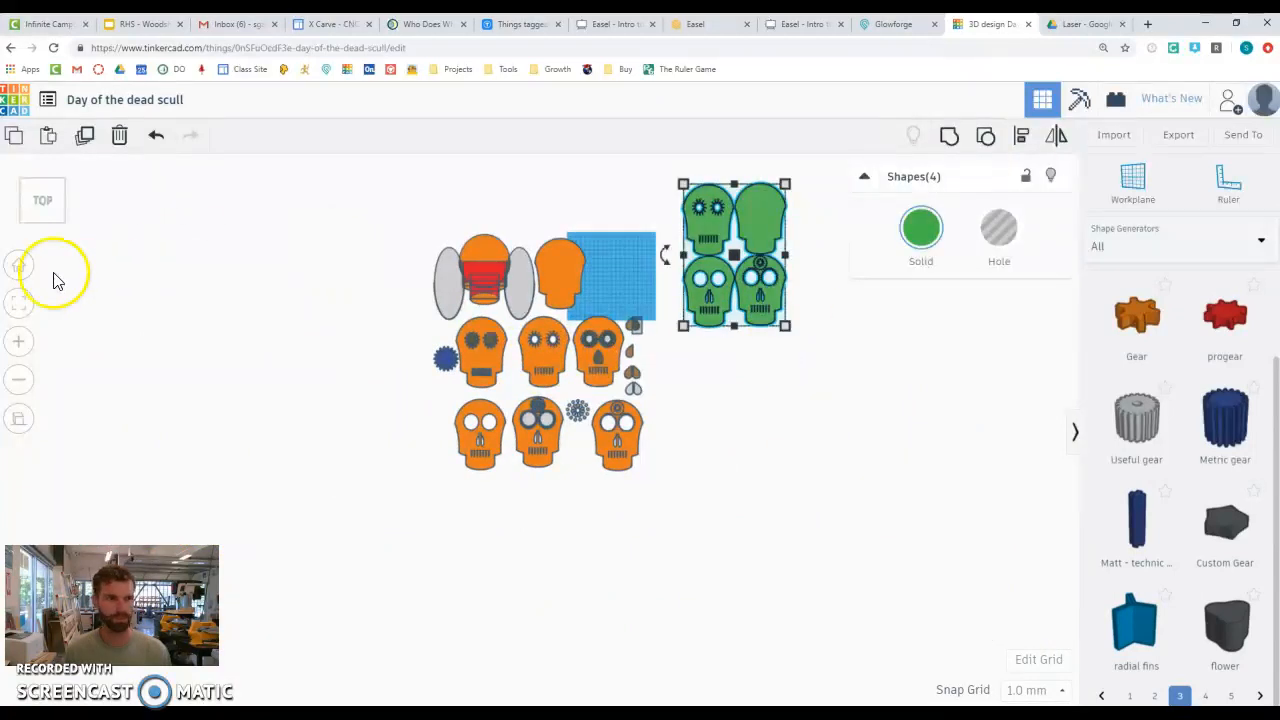
pyautogui.click(20, 302)
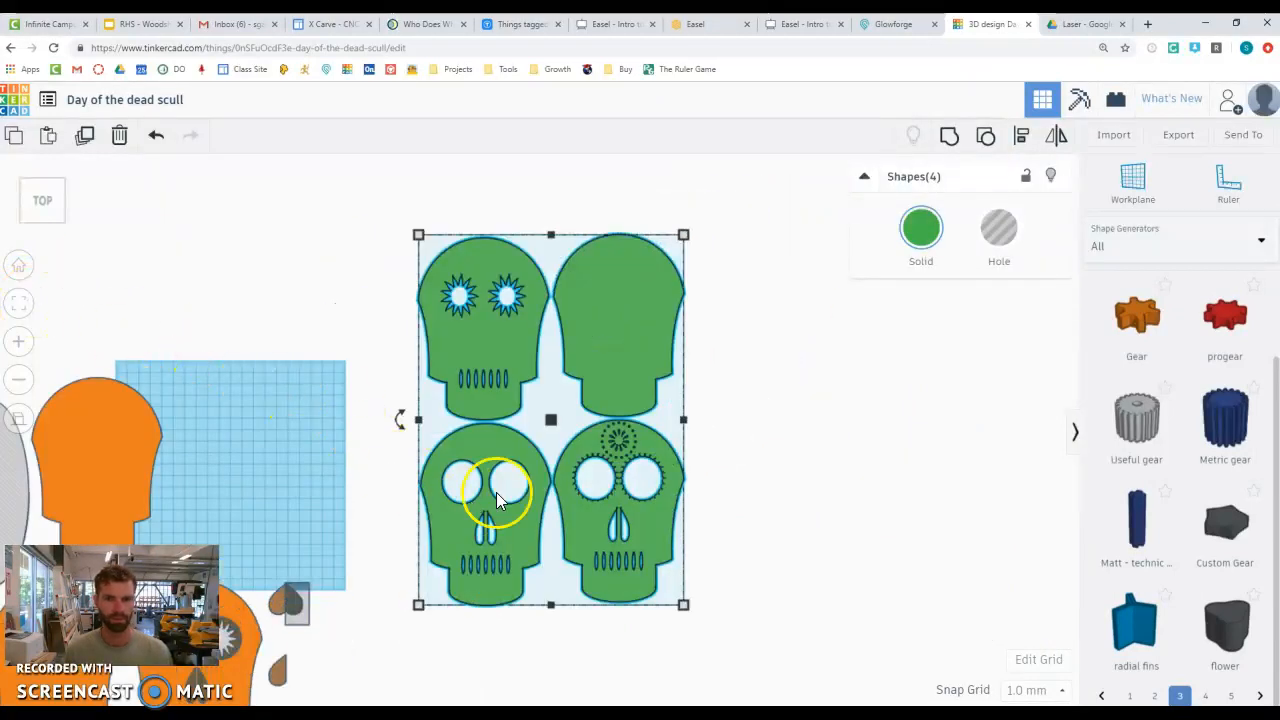
pyautogui.scroll(-3, 555, 588)
pyautogui.scroll(4, 559, 590)
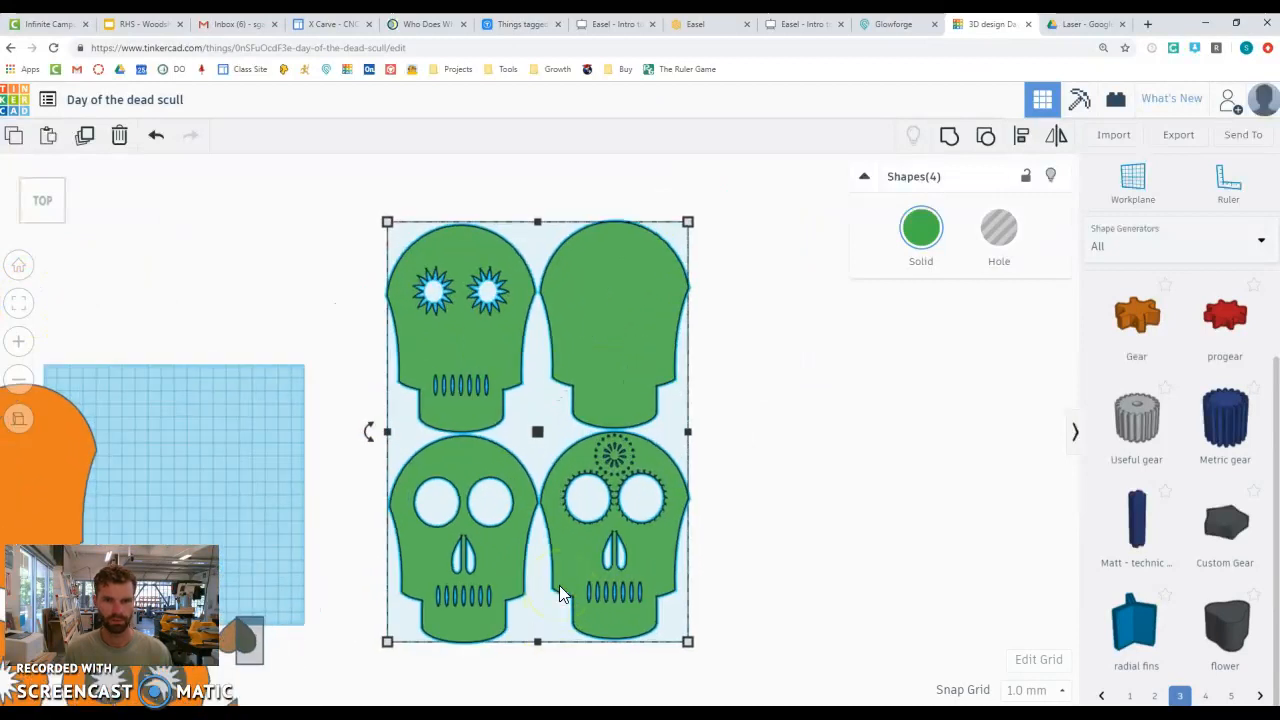
pyautogui.scroll(-3, 786, 540)
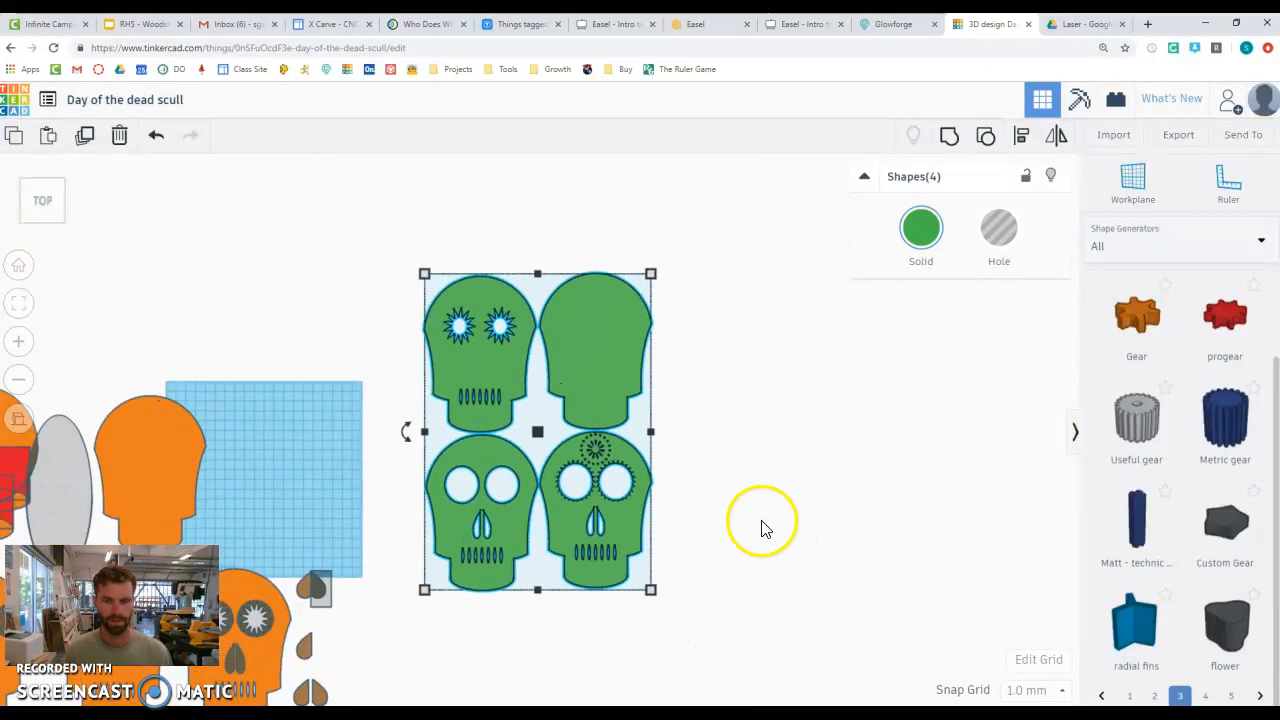
pyautogui.click(1180, 137)
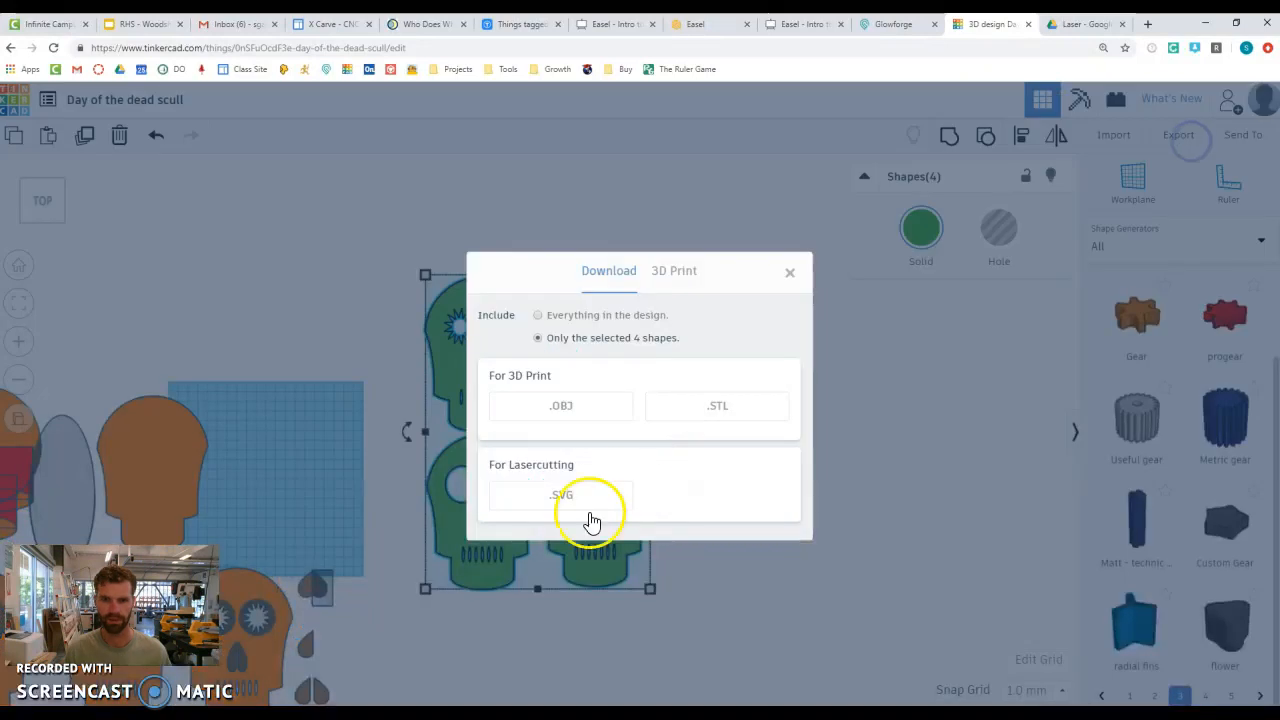
pyautogui.click(547, 503)
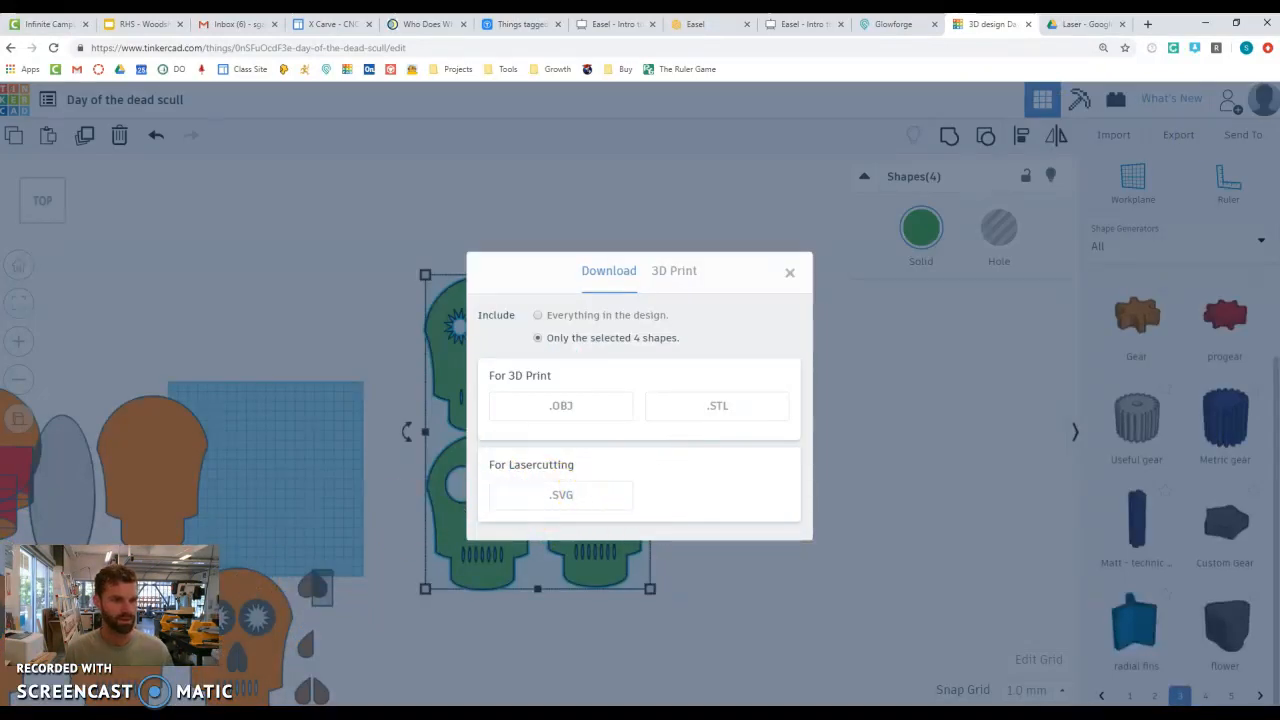